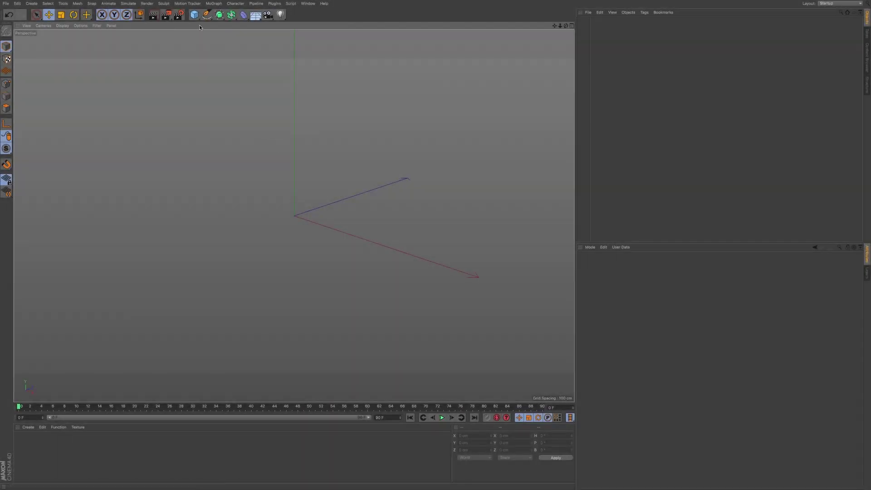
Add a default 200 cm cube to the empty scene.
click(195, 15)
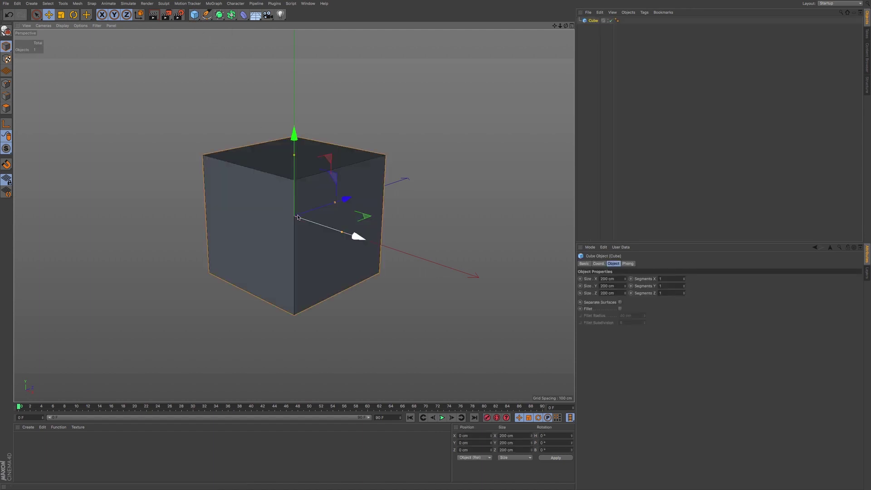
Set the cube's Segments X, Y and Z to 3 and make it an editable polygon object.
double_click(669, 279)
text(3)
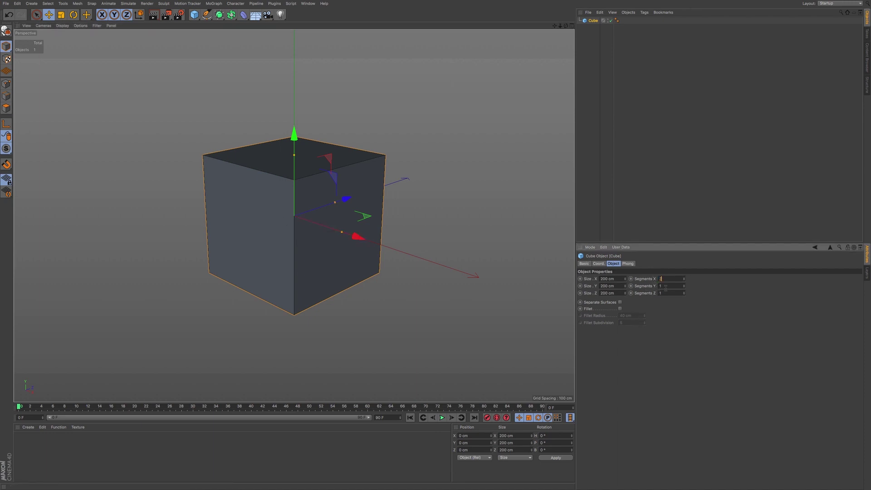
key(Tab)
text(3)
key(Return)
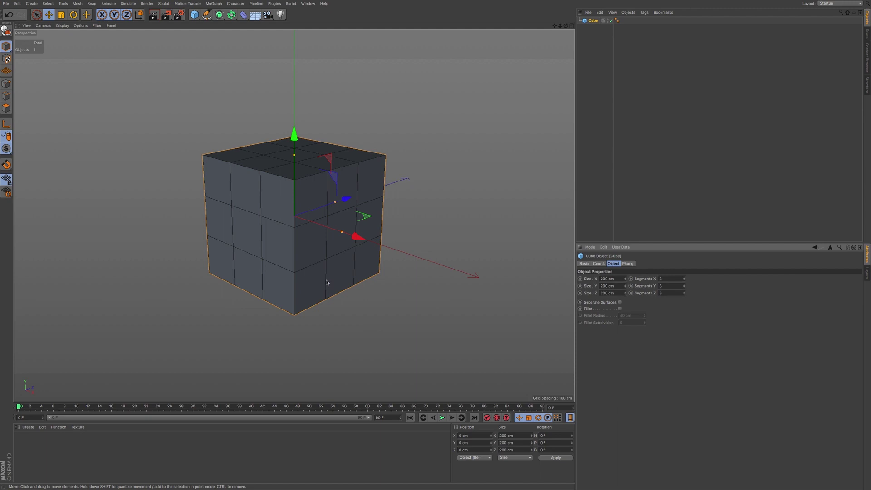
key(c)
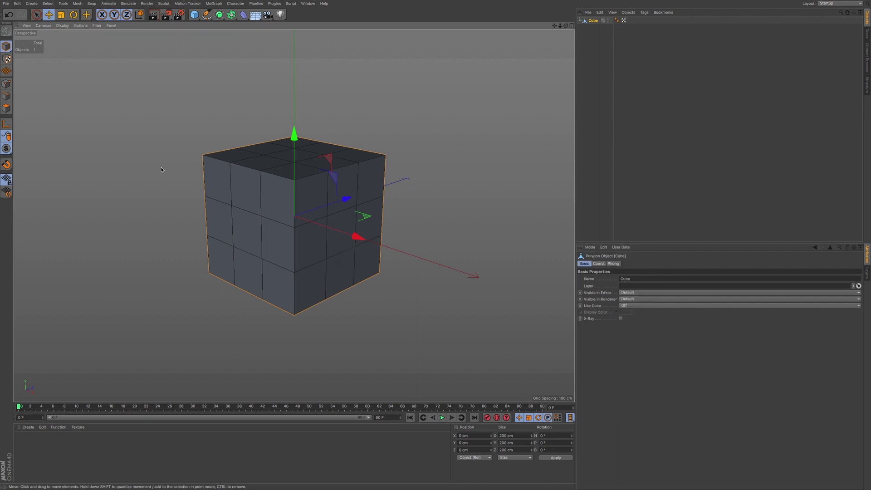
Pick Live Selection and switch the interface to the Model layout.
click(36, 14)
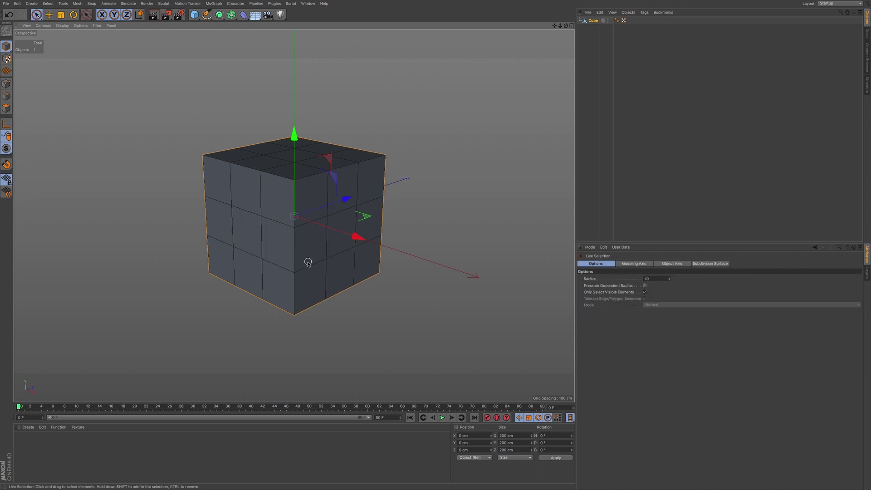
click(843, 3)
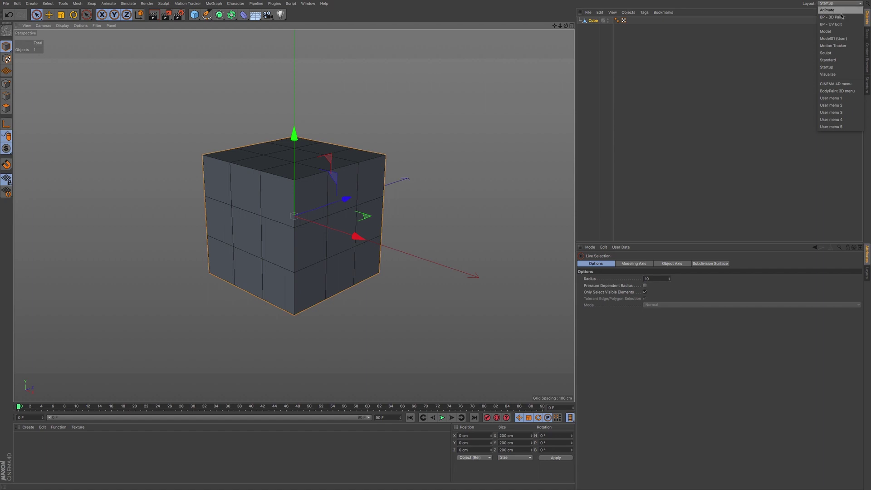
click(842, 32)
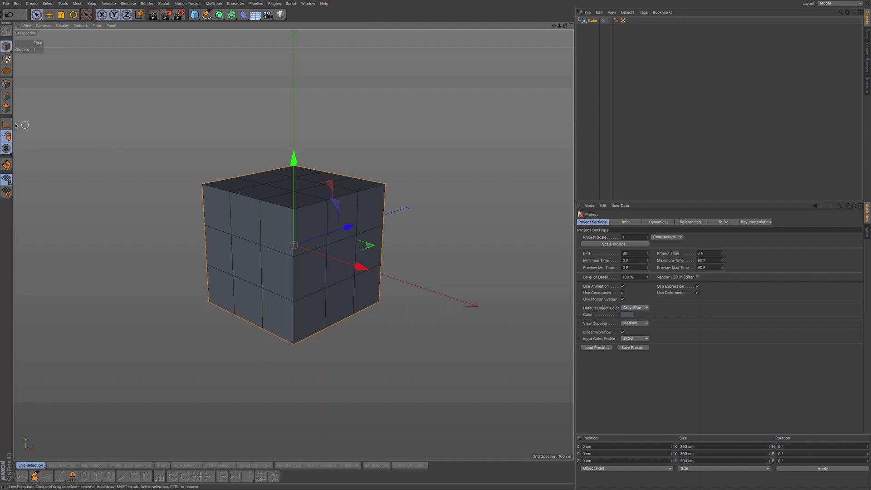
In Points mode, select the cube's top front corner point and activate the Bevel tool (M, S).
click(6, 85)
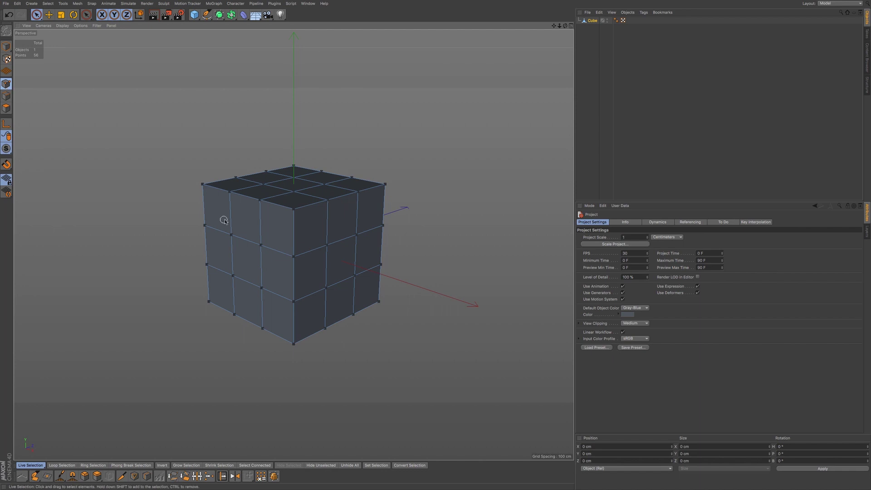
click(293, 208)
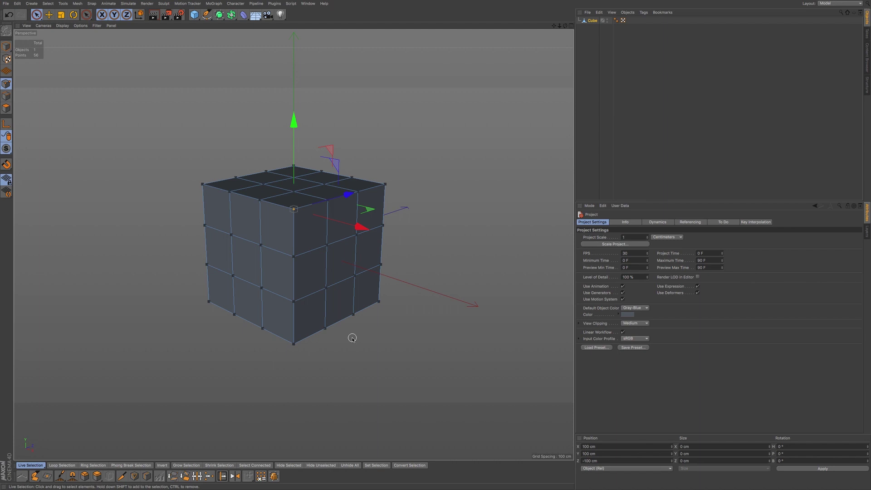
key(m)
key(s)
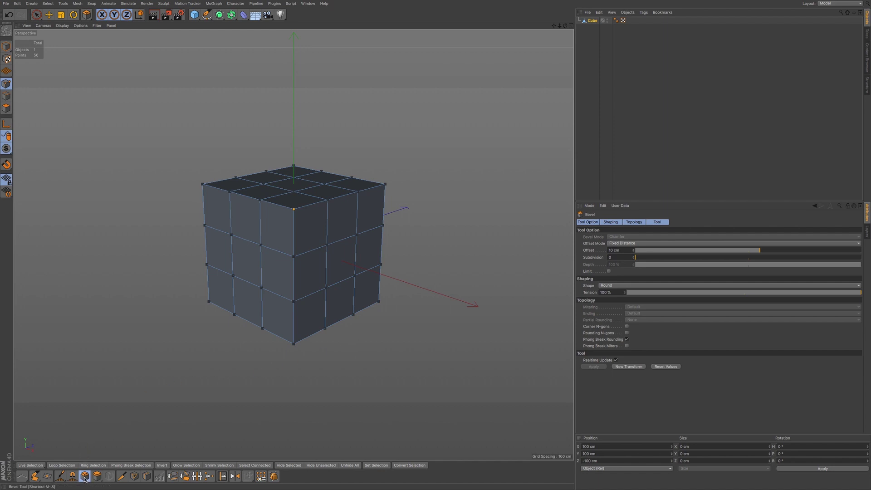
right_click(427, 245)
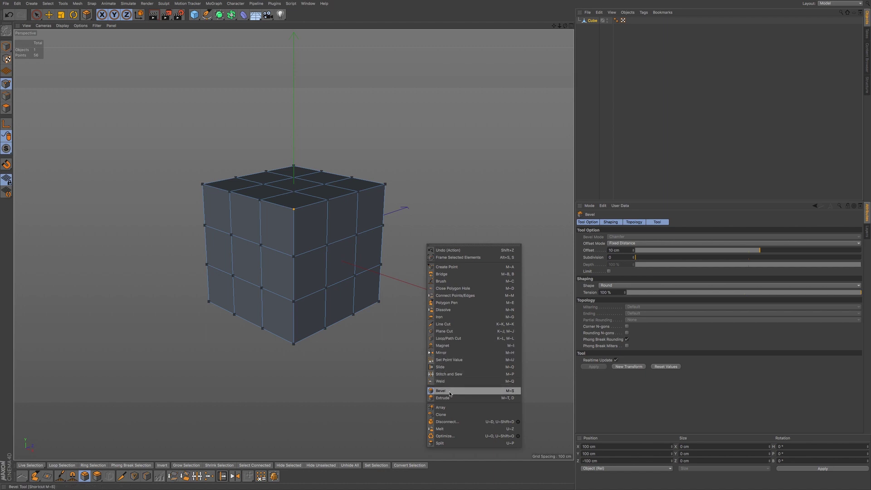
click(404, 333)
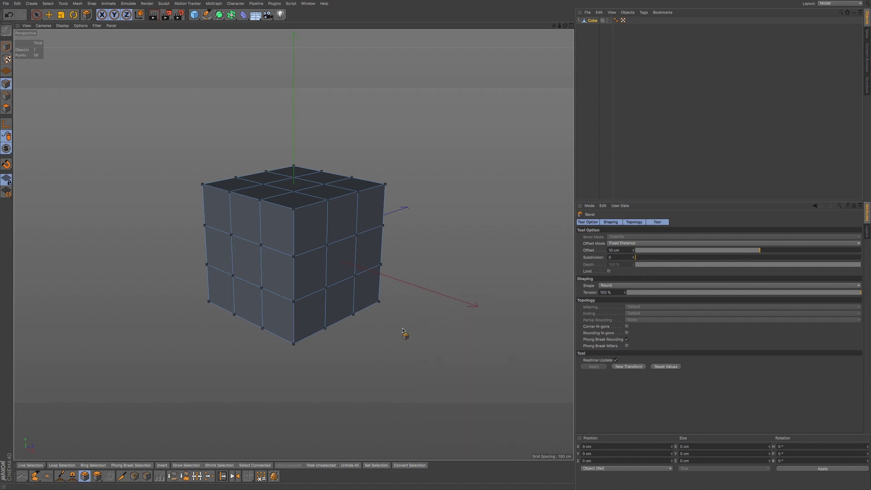
key(ctrl+z)
Bevel the top front corner into a triangular face with about 47.6 cm offset.
drag(420, 254, 507, 254)
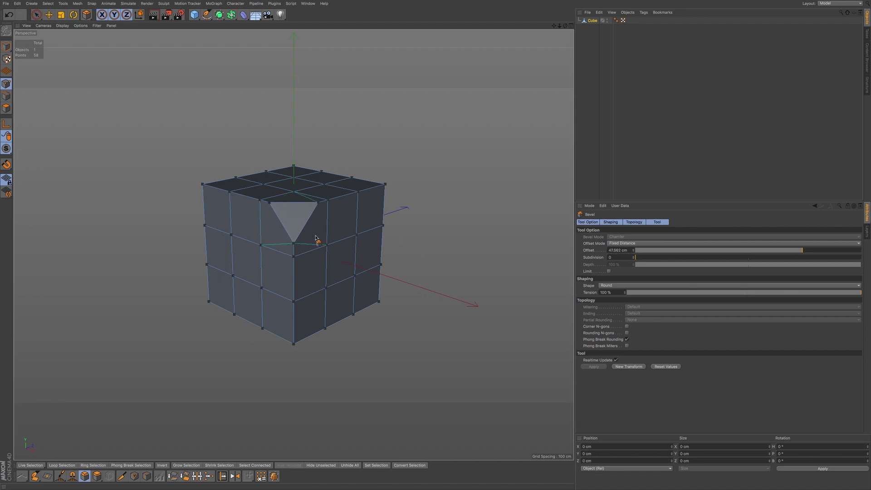
scroll(298, 224, up, 3)
scroll(298, 224, up, 1)
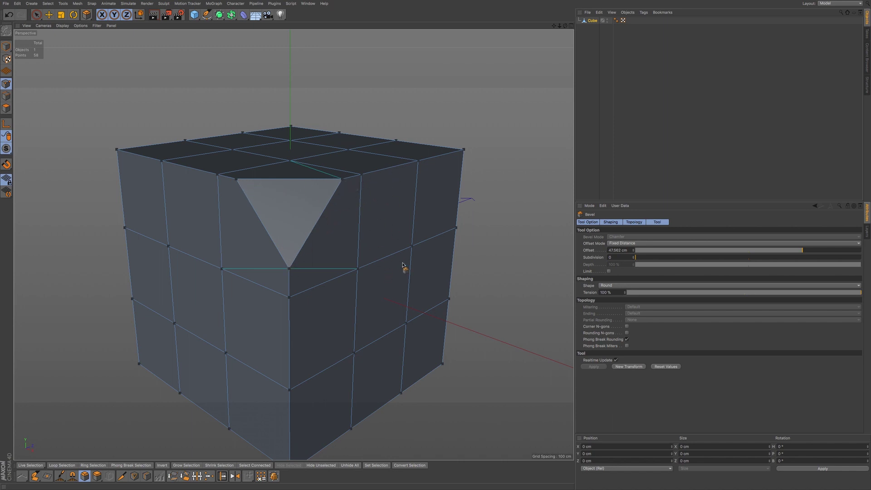
alt+drag(358, 282, 330, 248)
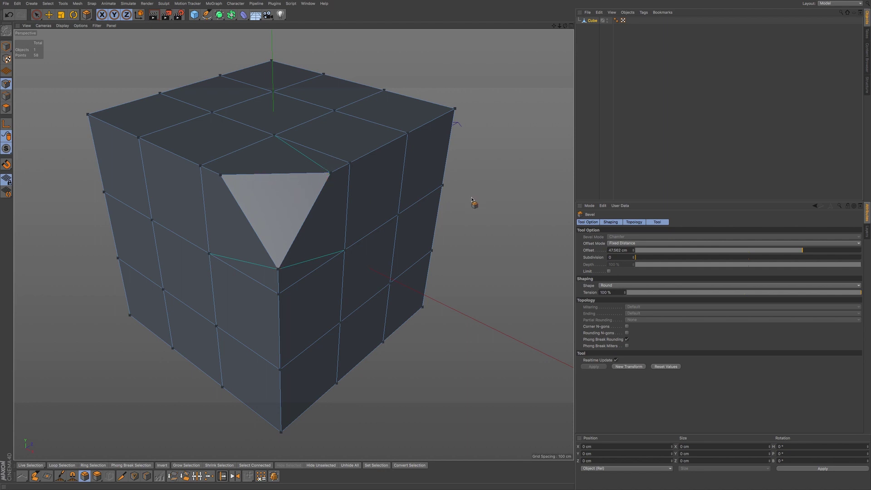
Raise the corner bevel to 3 subdivisions, set its offset near 52 cm, and lower its depth.
click(633, 257)
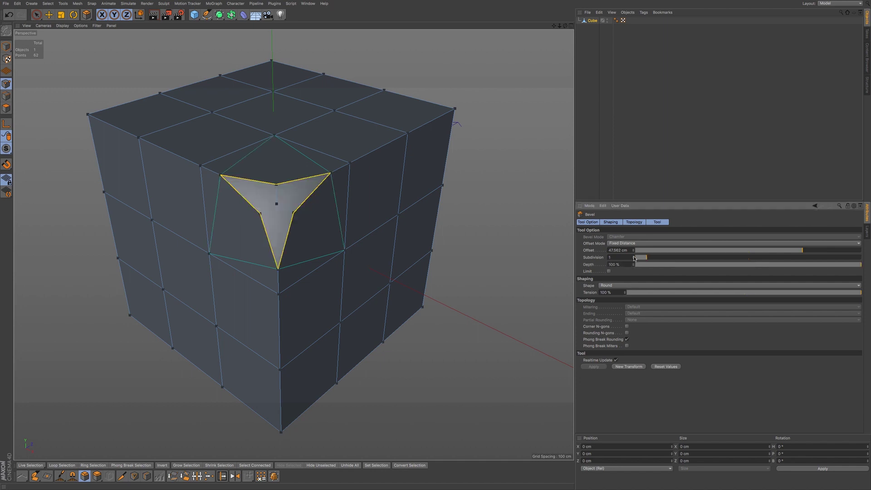
click(634, 257)
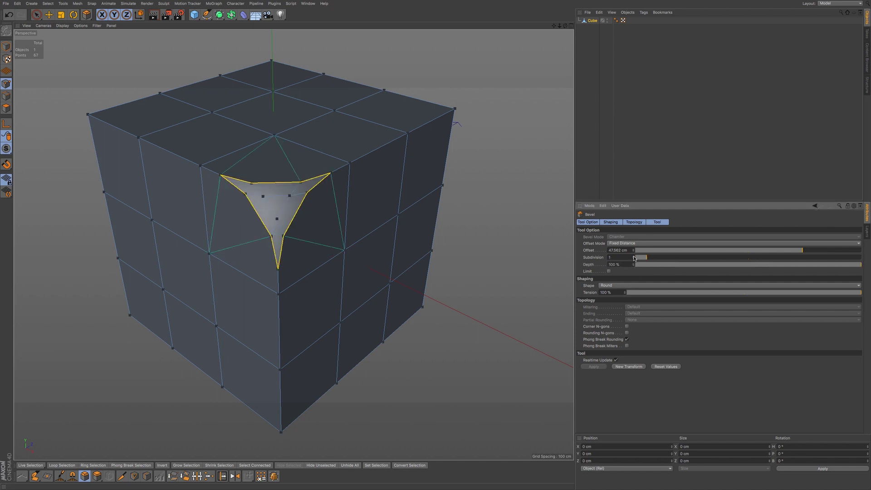
click(634, 256)
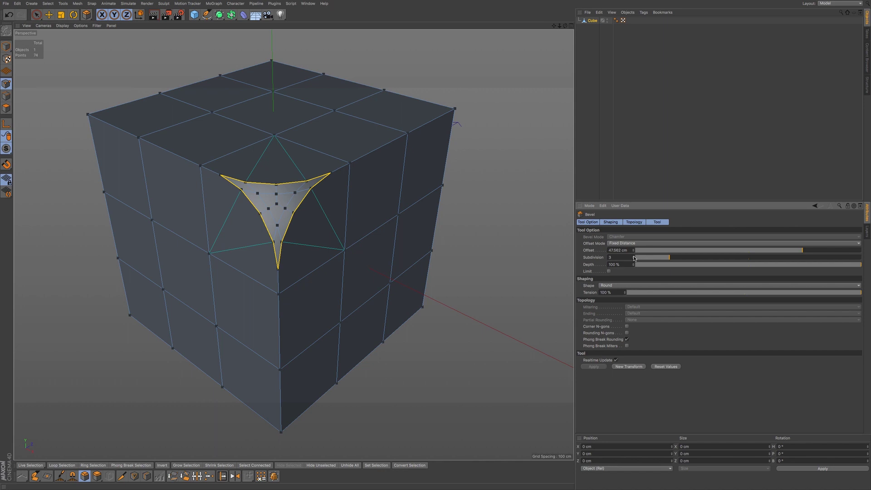
mouse_move(799, 250)
mouse_down()
mouse_move(778, 252)
mouse_move(803, 250)
mouse_up()
click(611, 250)
text(53)
key(Return)
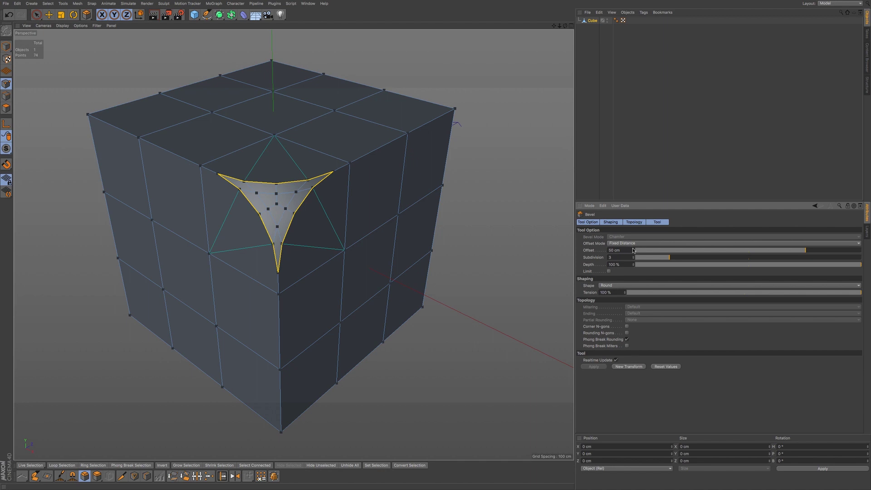
drag(634, 250, 634, 253)
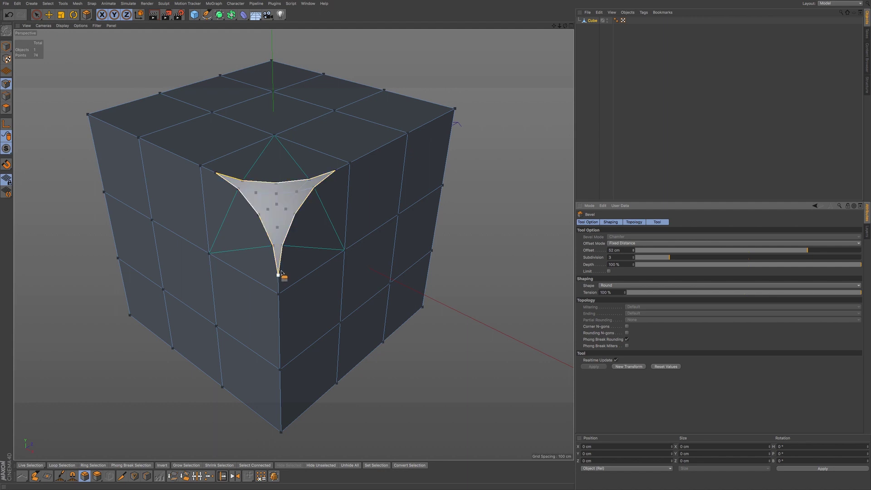
mouse_move(281, 267)
mouse_down()
mouse_move(284, 254)
mouse_move(288, 270)
mouse_move(288, 254)
mouse_up()
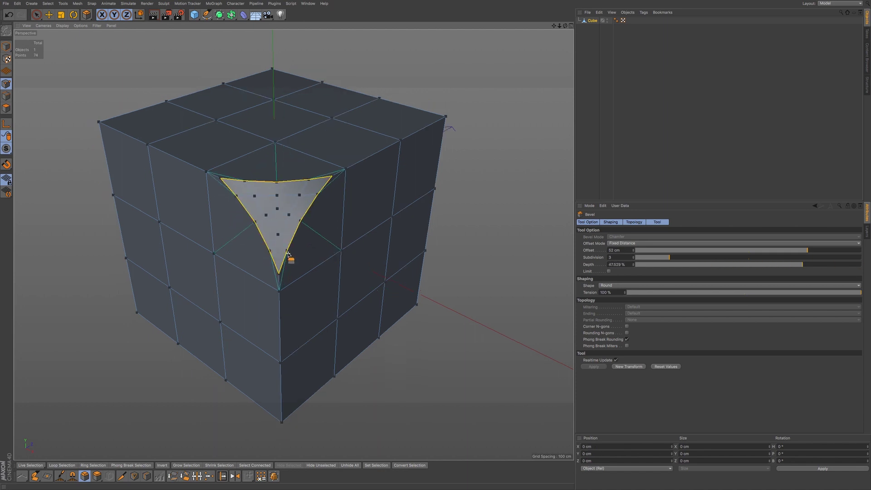
Sweep the corner bevel's depth through negative values, then settle it around 30%.
drag(790, 267, 656, 266)
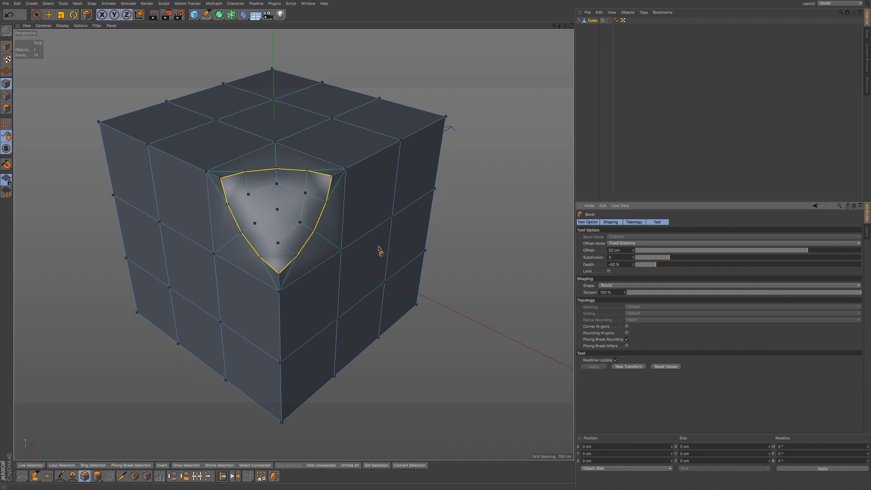
alt+drag(240, 271, 320, 249)
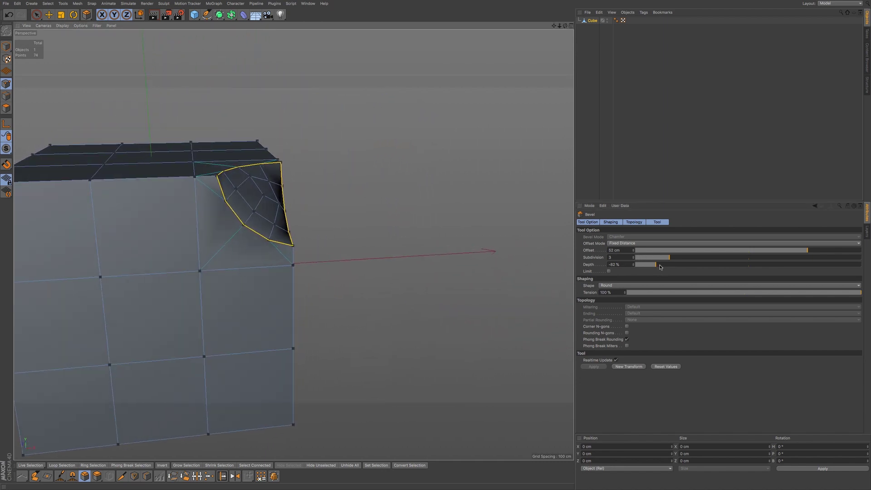
mouse_move(660, 266)
mouse_down()
mouse_move(794, 269)
mouse_move(660, 264)
mouse_up()
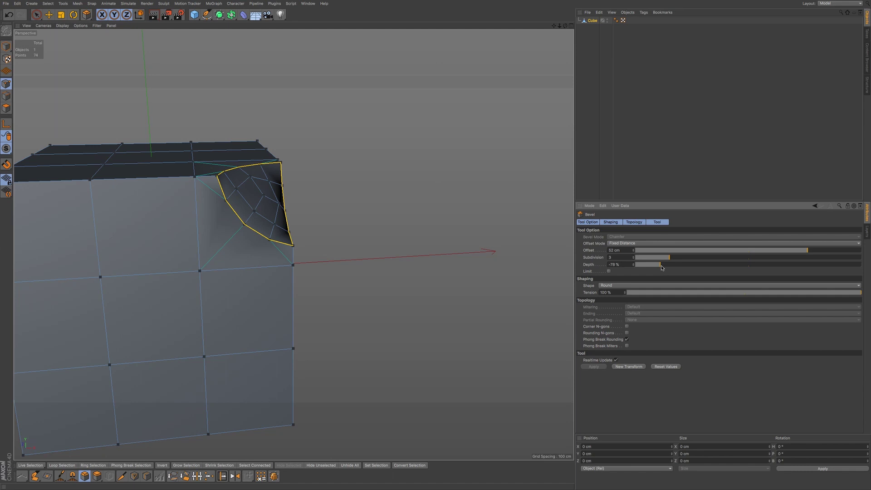
drag(661, 265, 814, 269)
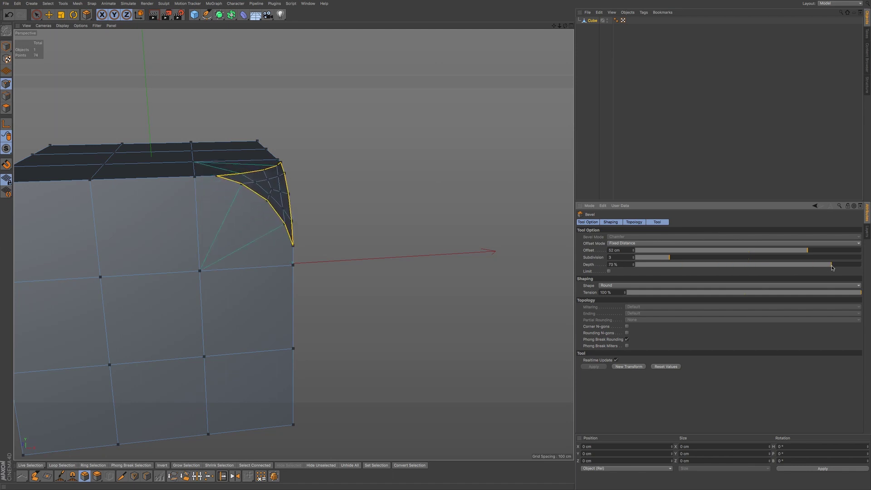
drag(833, 268, 782, 269)
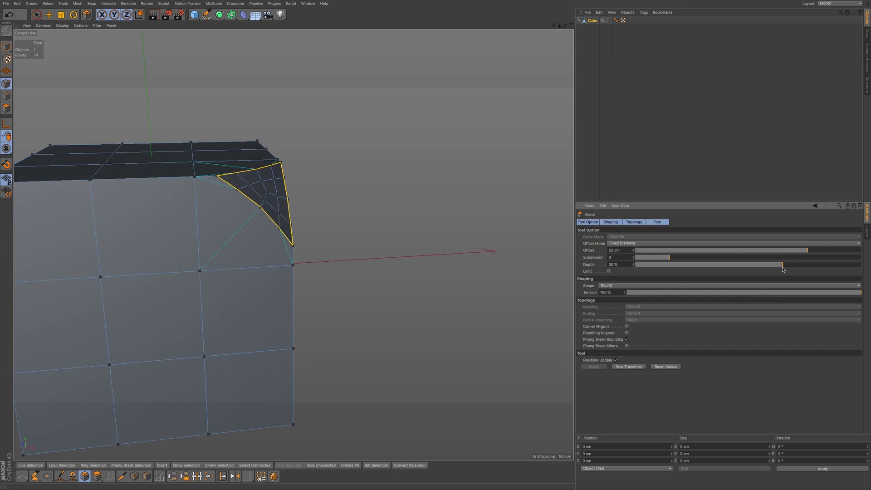
scroll(261, 210, up, 5)
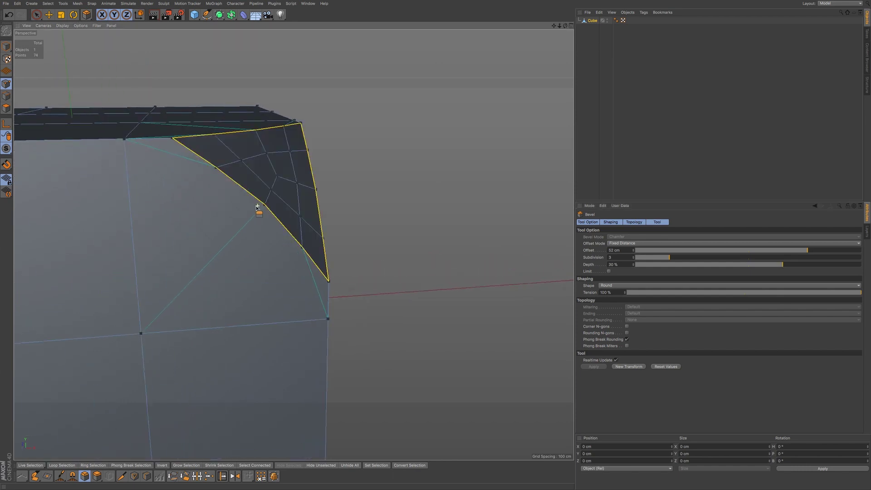
scroll(233, 216, down, 2)
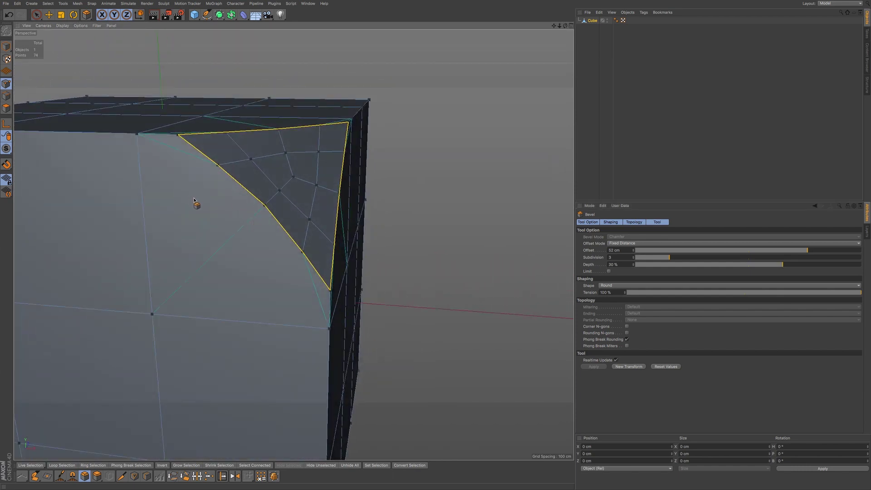
scroll(202, 206, up, 1)
scroll(238, 229, up, 2)
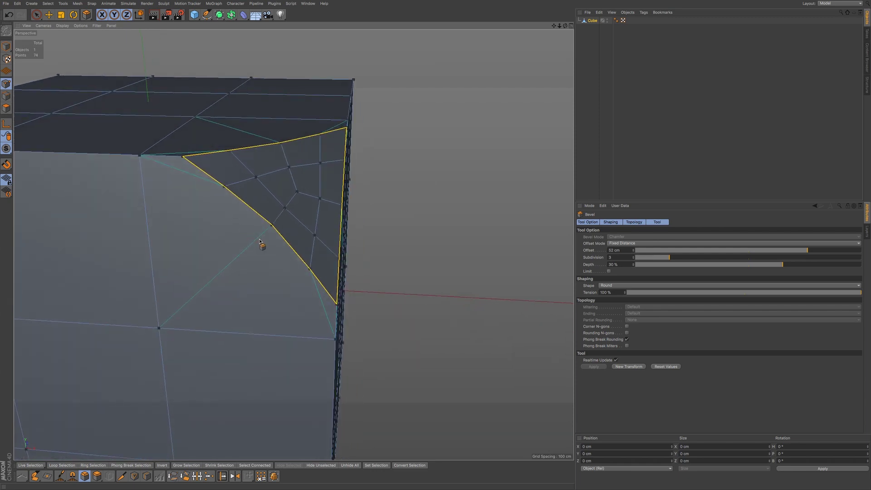
scroll(268, 227, up, 1)
scroll(271, 223, up, 3)
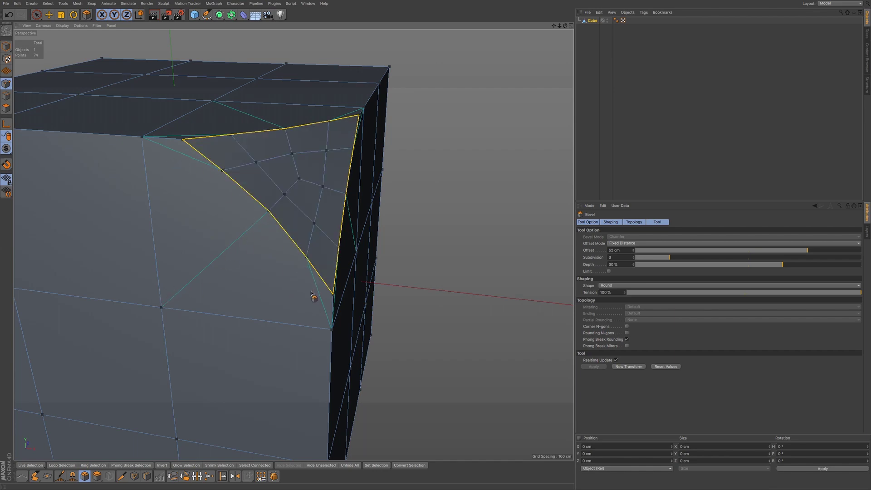
scroll(305, 286, down, 3)
alt+drag(306, 286, 259, 252)
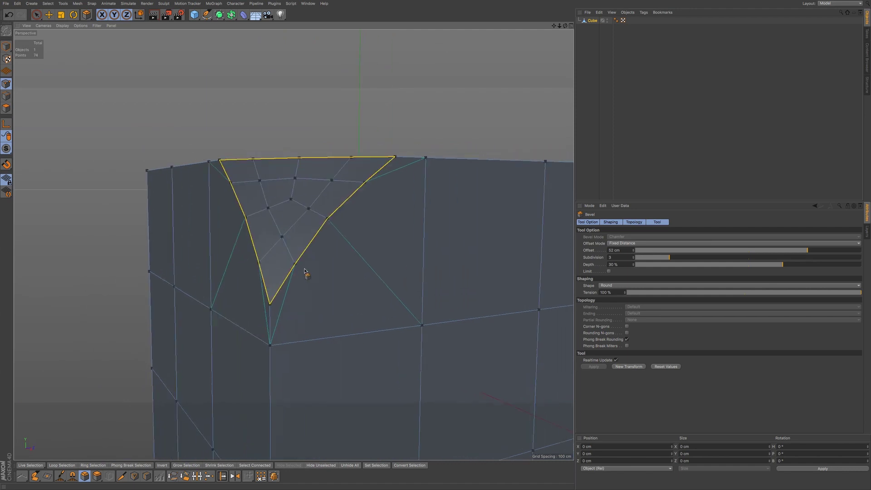
key(ctrl+shift+z)
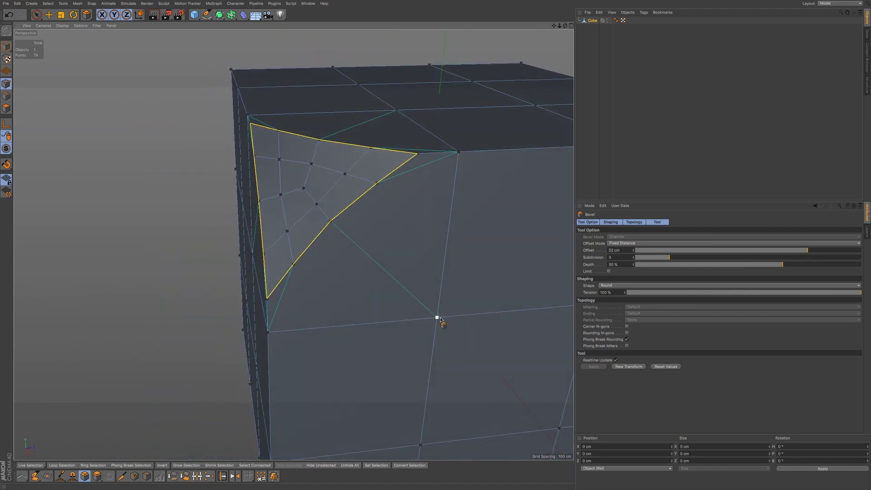
key(ctrl+shift+z)
key(ctrl+shift+z)
key(ctrl+shift+z)
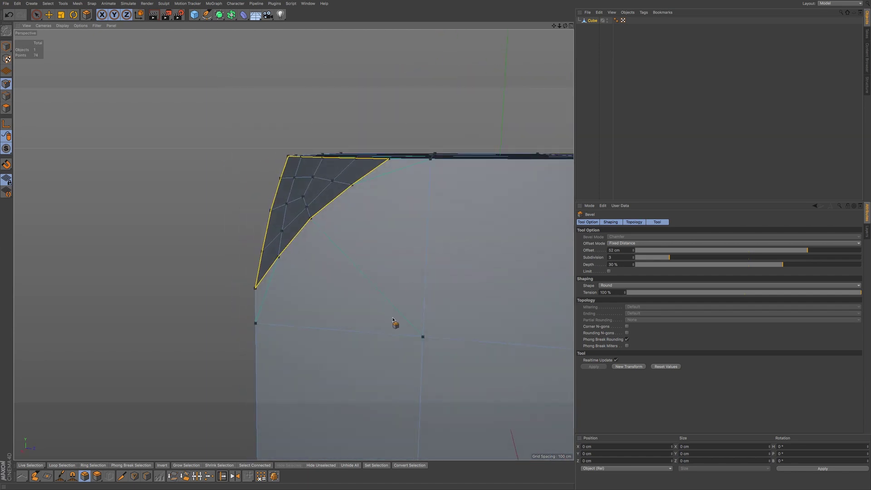
key(ctrl+shift+z)
key(ctrl+shift+z)
key(ctrl+shift+z)
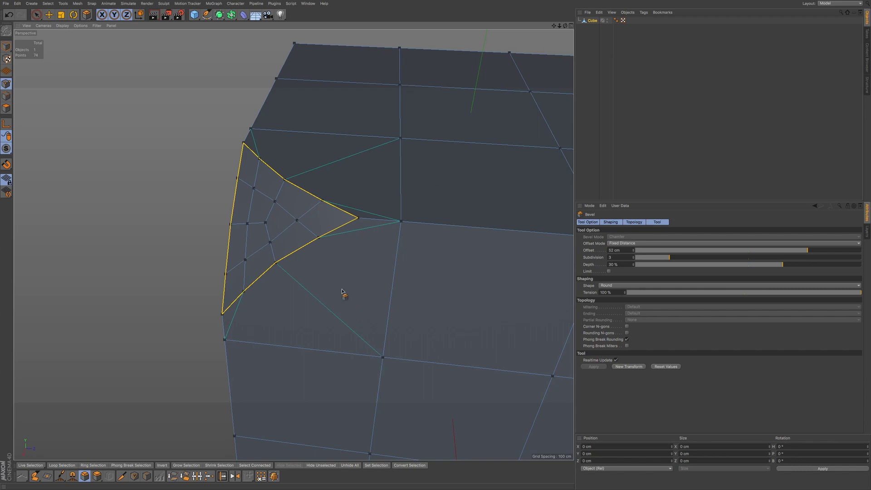
key(ctrl+shift+z)
key(ctrl+shift+z)
key(ctrl+shift+z)
key(ctrl+shift+z)
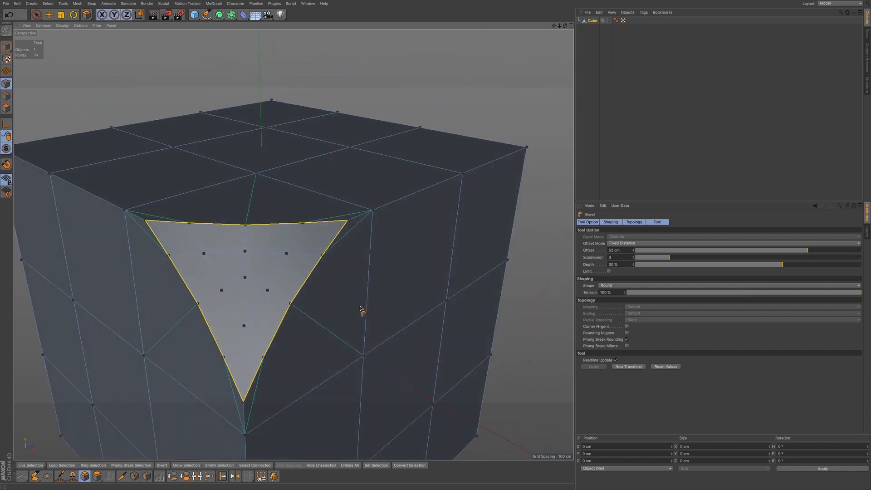
key(ctrl+shift+z)
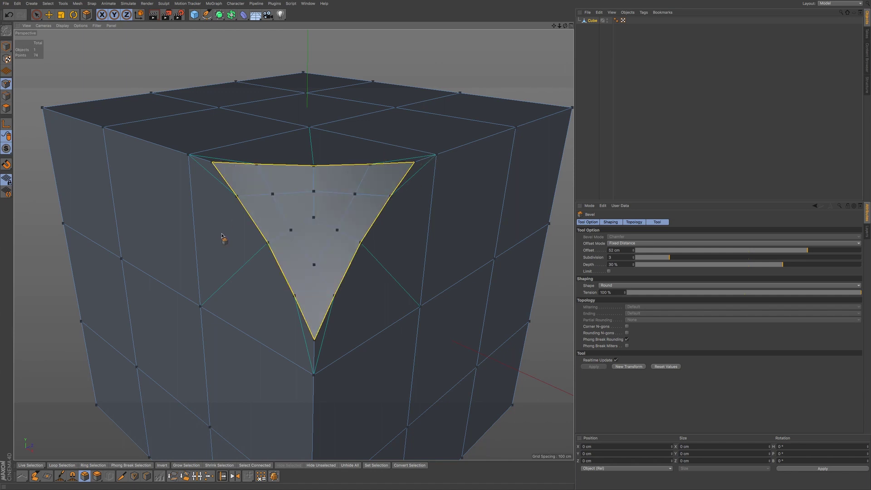
alt+middle_drag(226, 236, 195, 240)
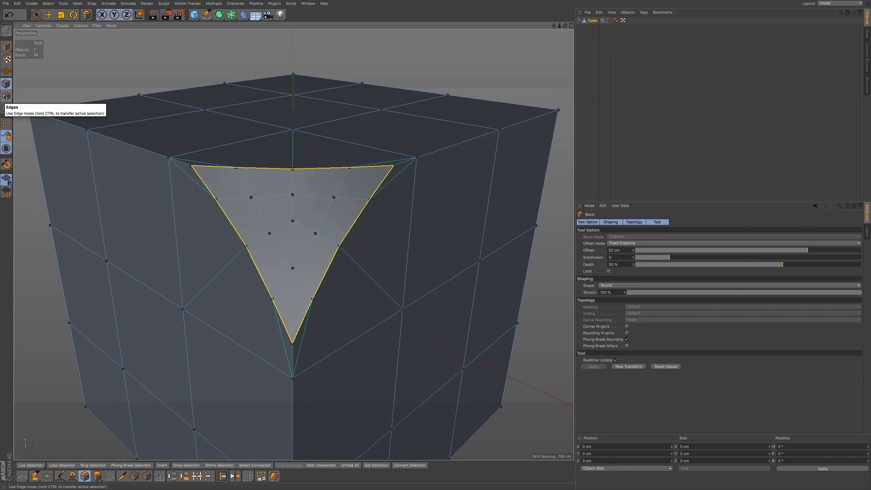
alt+drag(221, 228, 224, 200)
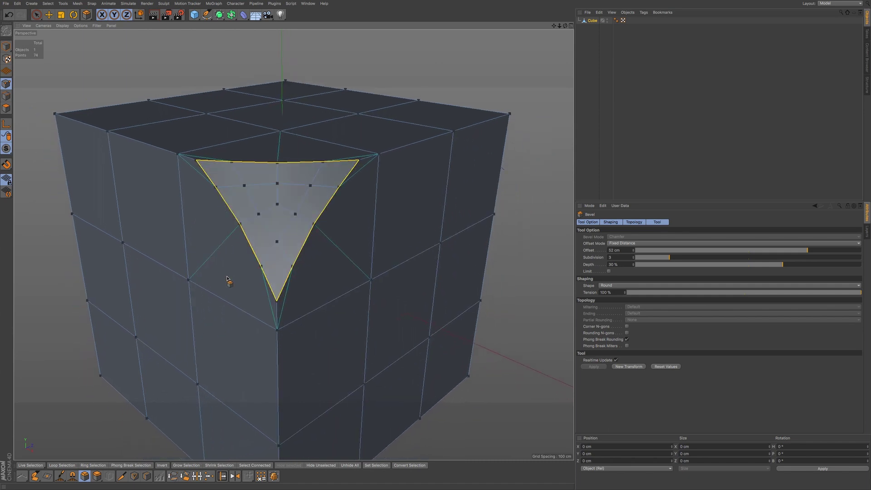
key(ctrl+z)
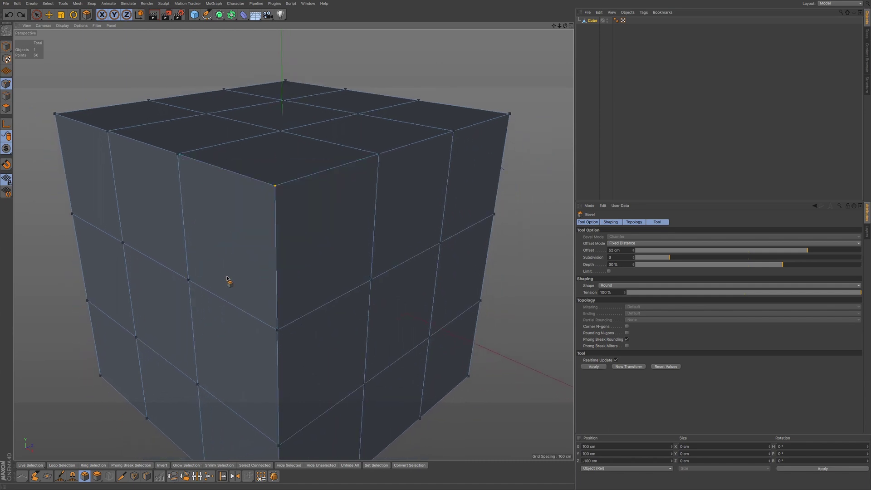
In Edges mode, select both segments of the cube's top front edge and start the Bevel command.
click(7, 96)
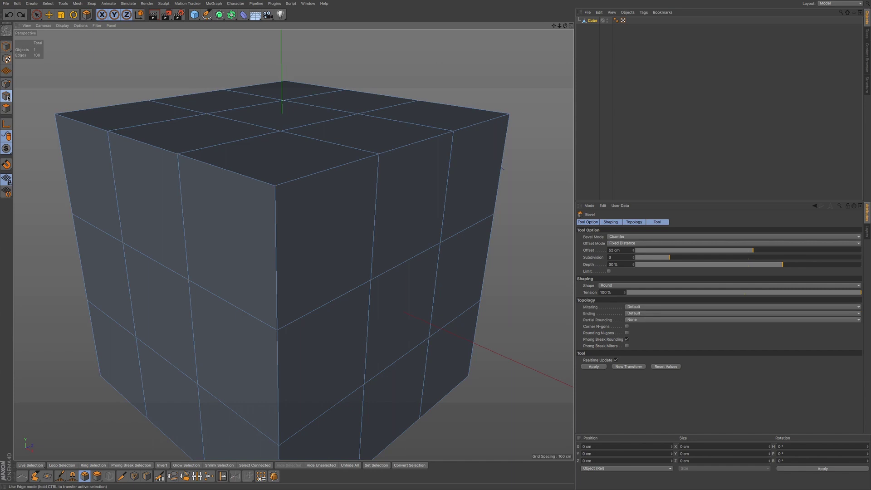
click(37, 14)
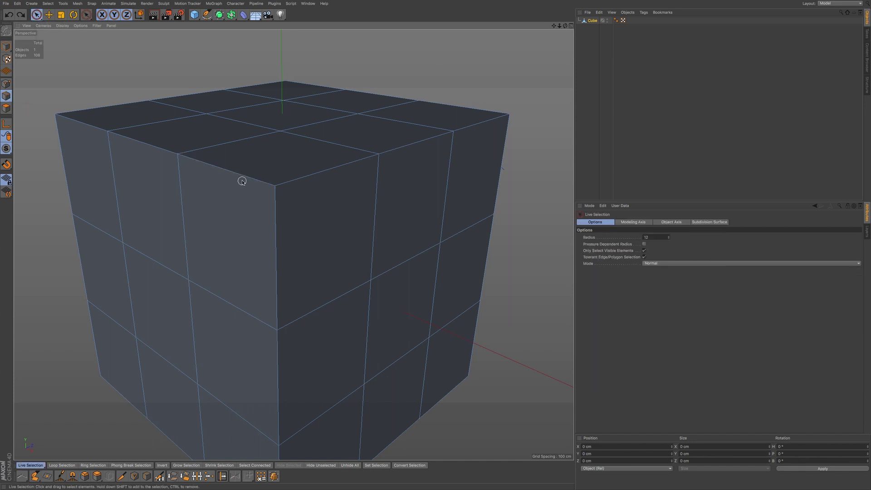
click(334, 170)
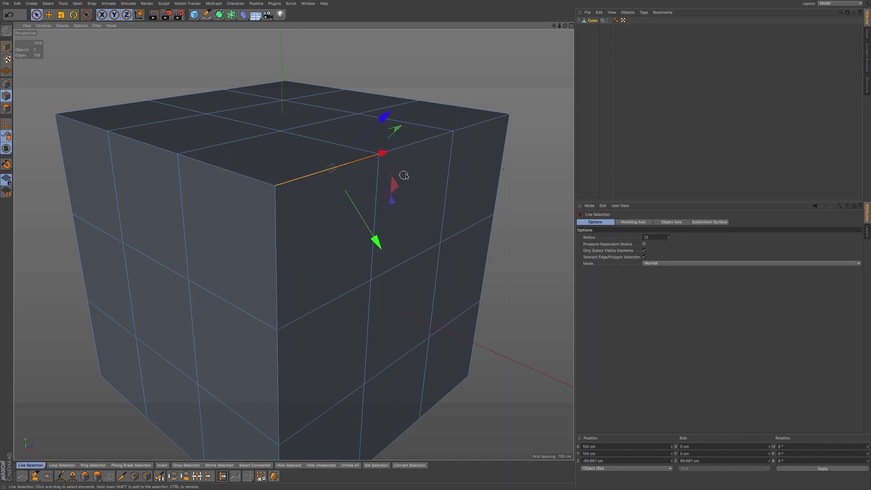
shift+click(417, 142)
shift+click(471, 124)
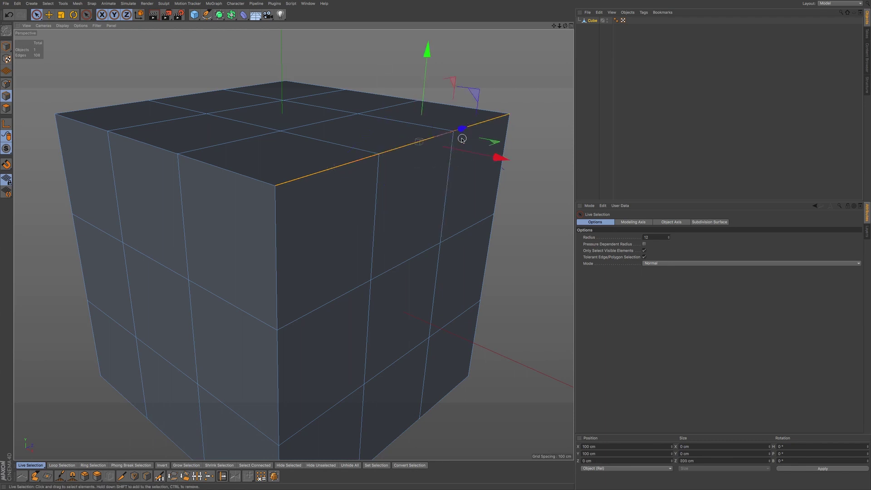
right_click(437, 211)
click(450, 233)
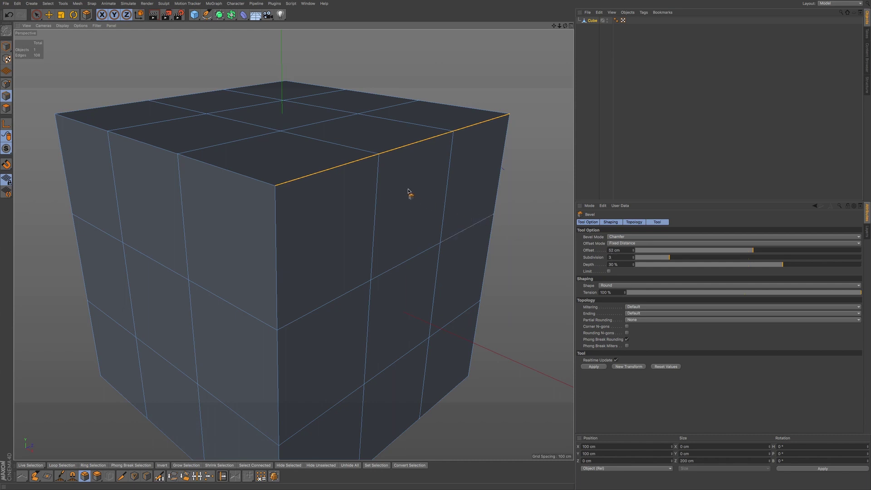
Bevel the top edge with 97% depth, 1 subdivision and an offset of about 34 cm.
drag(408, 190, 434, 191)
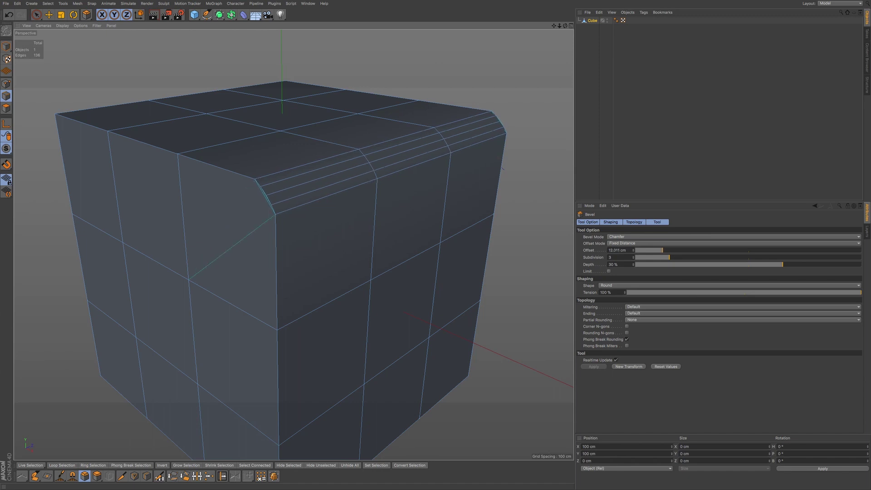
alt+drag(360, 230, 346, 227)
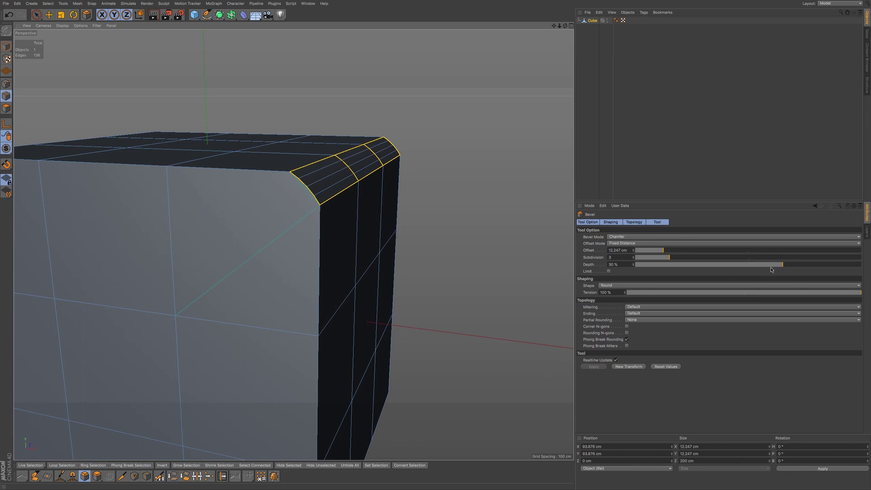
drag(777, 266, 857, 266)
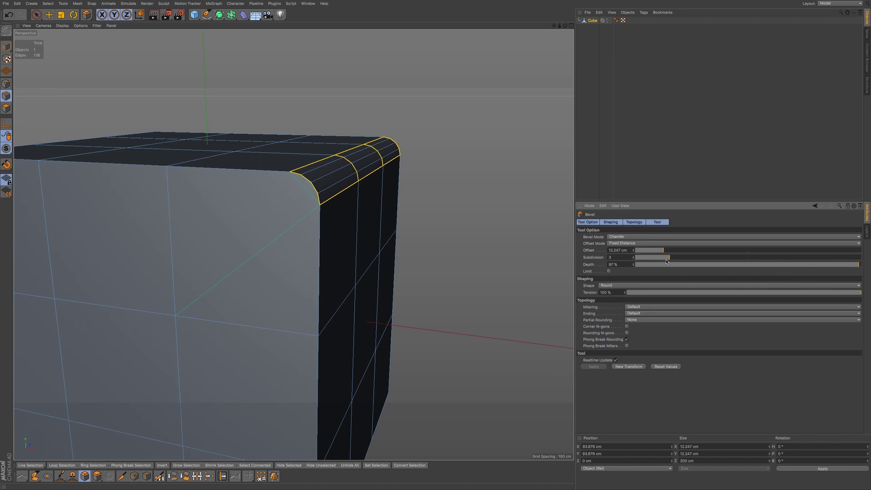
click(633, 259)
click(633, 259)
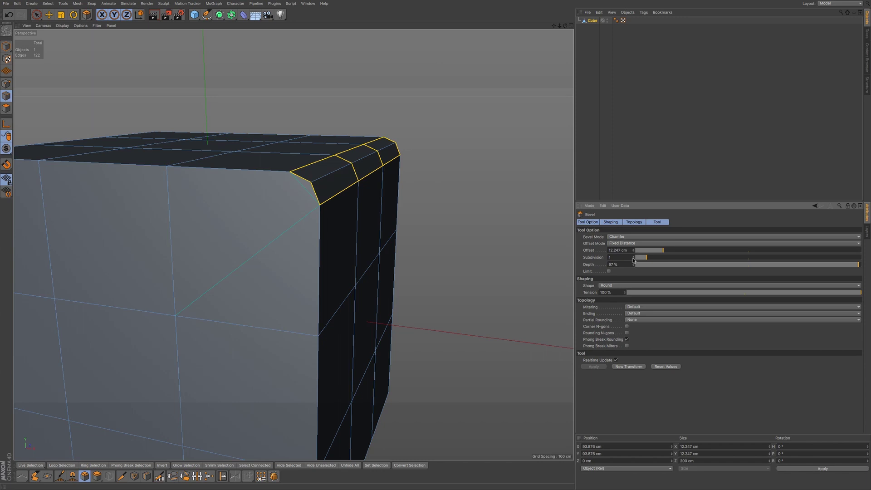
mouse_move(363, 213)
alt+mouse_down()
mouse_move(306, 221)
mouse_move(303, 209)
mouse_move(352, 210)
alt+mouse_up()
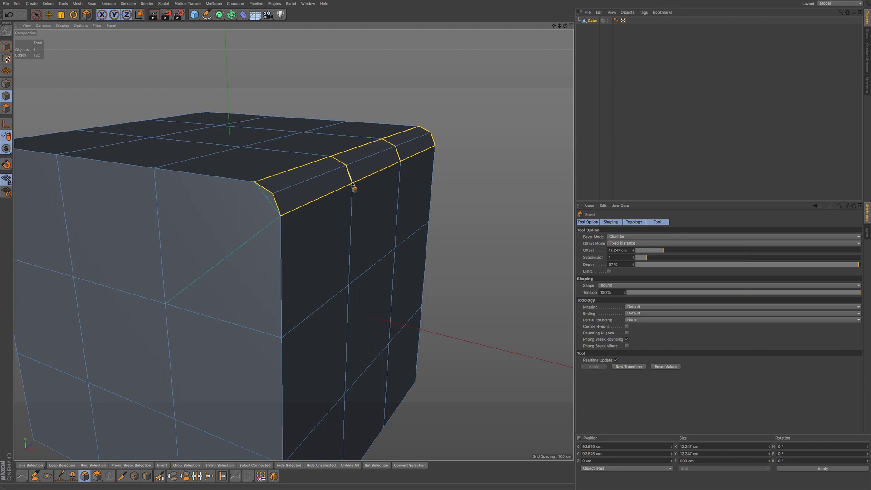
scroll(349, 185, down, 5)
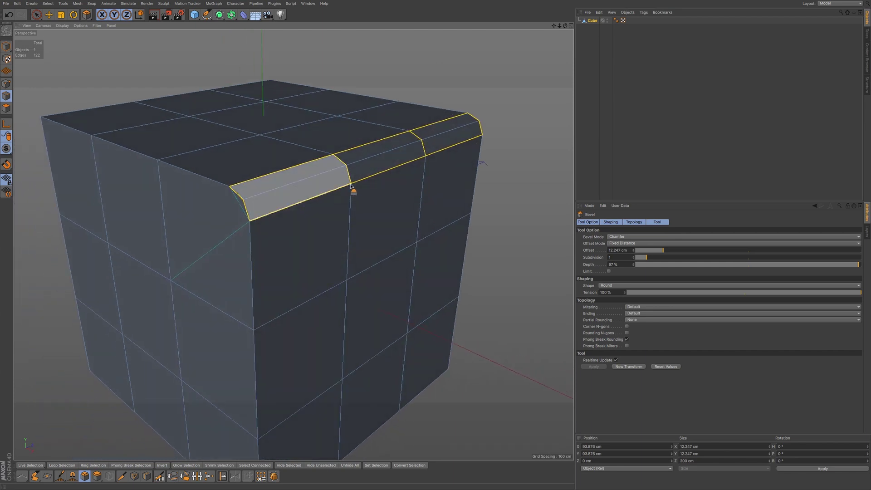
drag(361, 186, 368, 220)
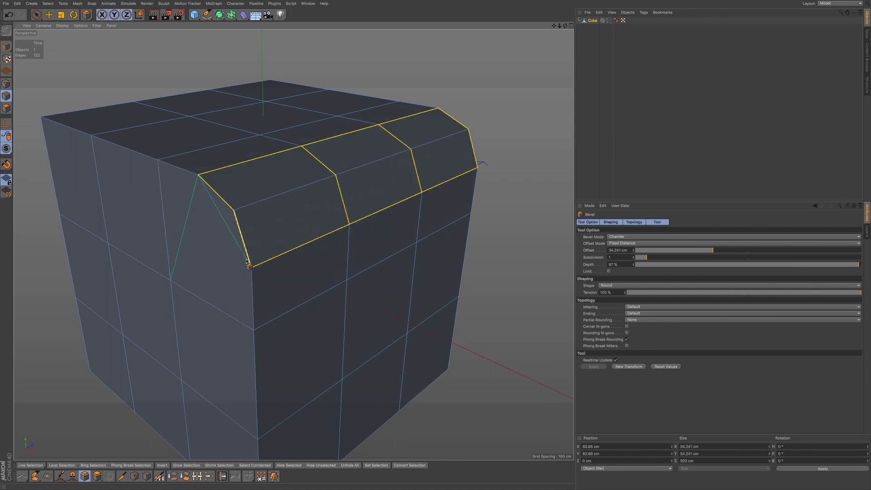
mouse_move(326, 200)
alt+mouse_down()
mouse_move(273, 217)
mouse_move(321, 200)
mouse_move(342, 205)
mouse_move(332, 220)
alt+mouse_up()
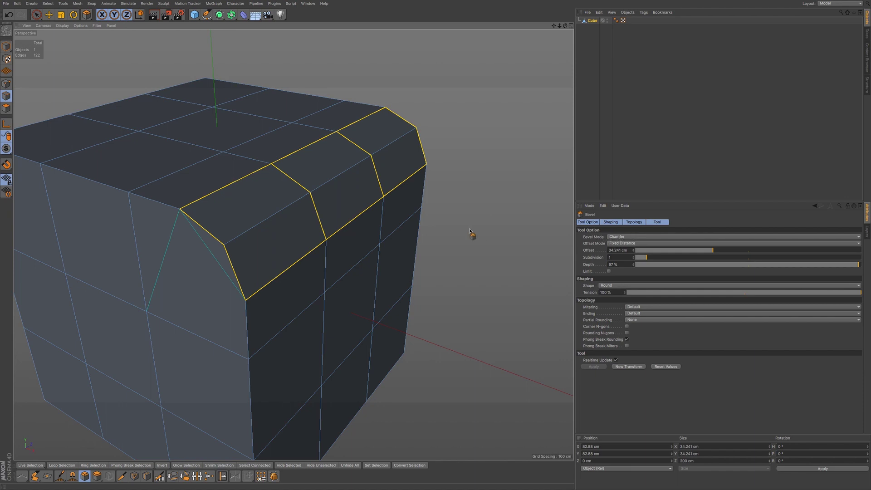
Switch the edge bevel to Solid mode and narrow it to about 6.5 cm.
click(626, 238)
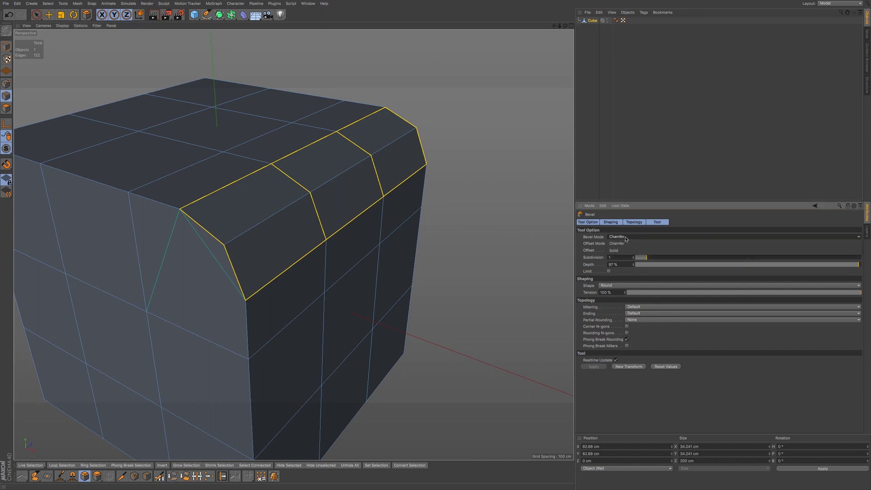
click(617, 249)
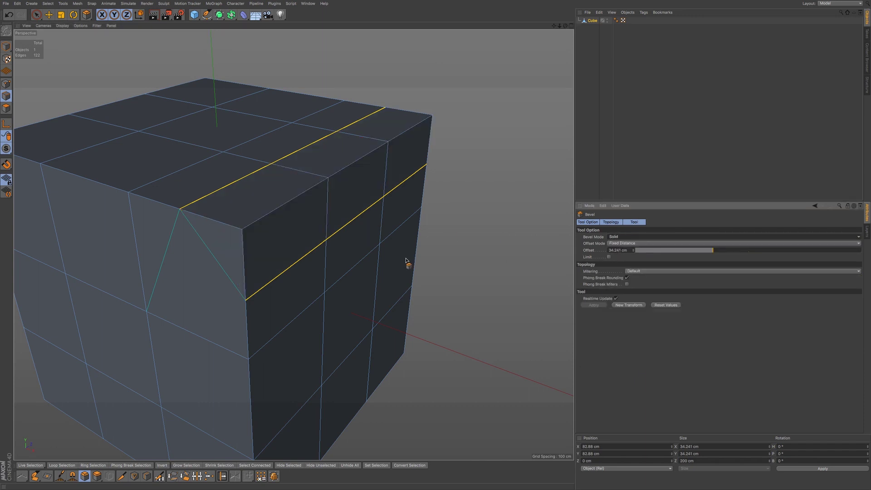
drag(286, 275, 279, 177)
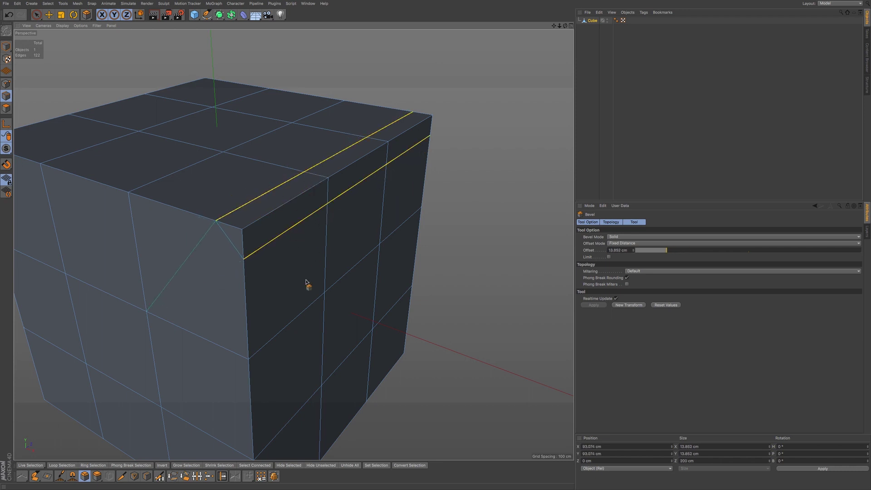
drag(307, 220, 304, 207)
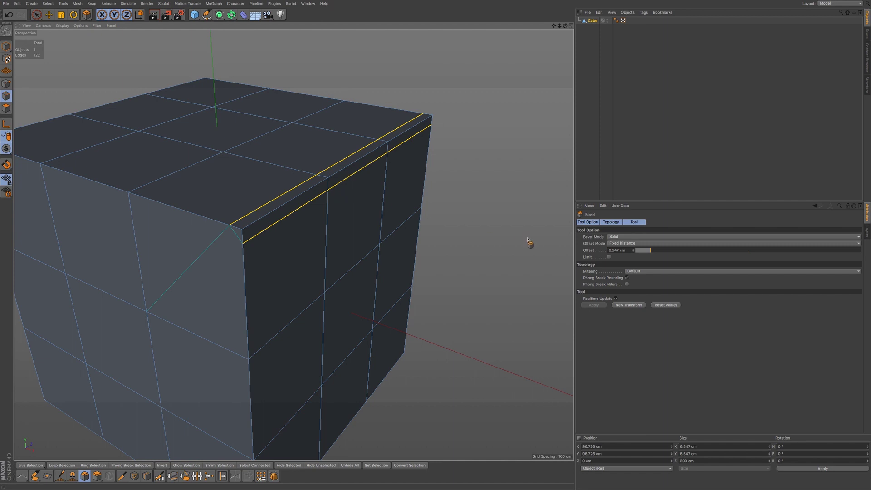
Change the bevel mode to Chamfer and bring up the profile Shape choices.
click(625, 238)
click(626, 243)
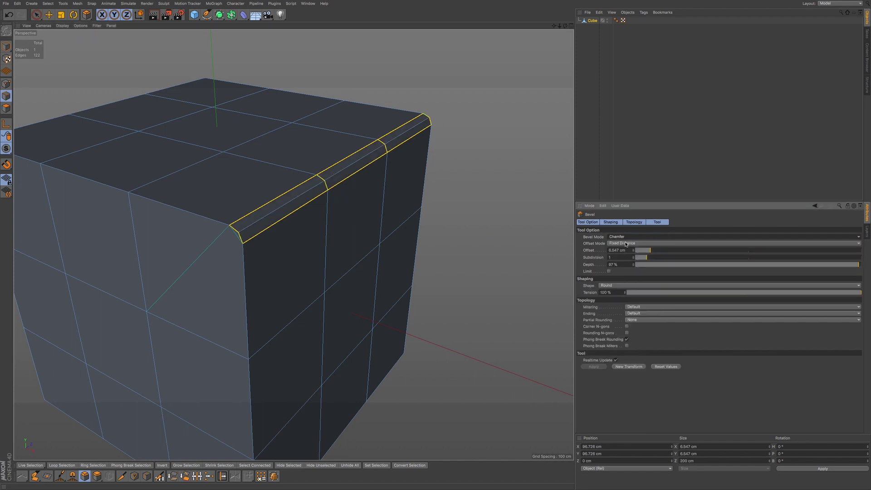
click(613, 286)
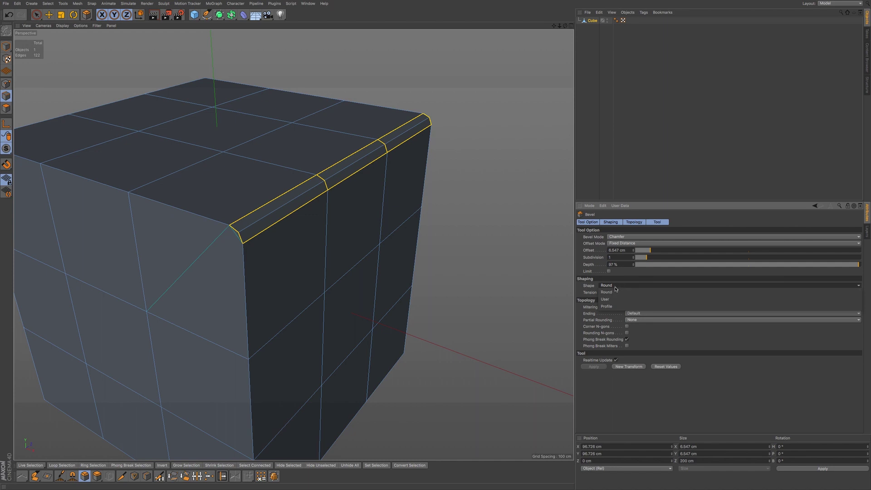
Switch the bevel Shape to User, re-bevel the top edge wider, and raise Subdivision to 5.
click(612, 299)
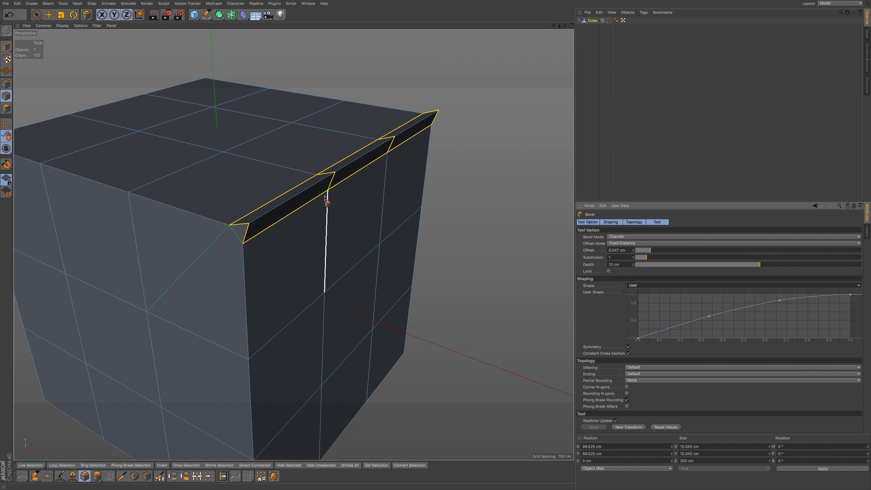
drag(325, 194, 327, 218)
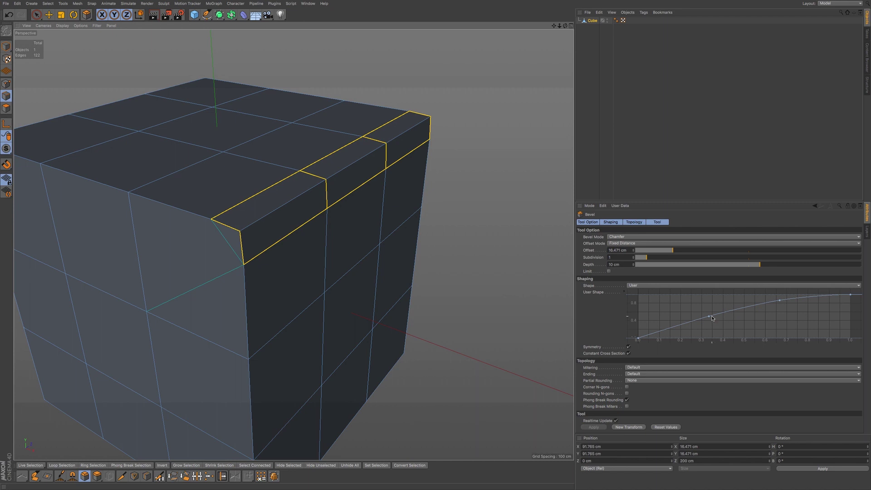
click(634, 258)
click(634, 257)
click(634, 257)
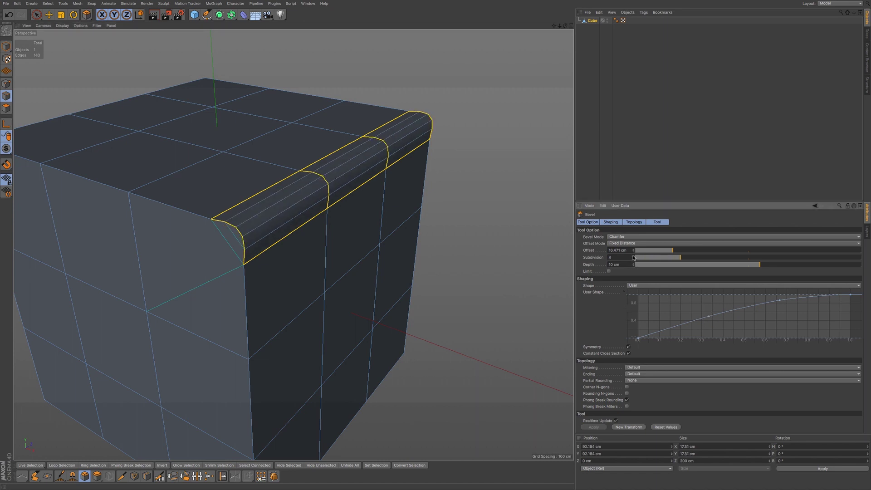
click(634, 258)
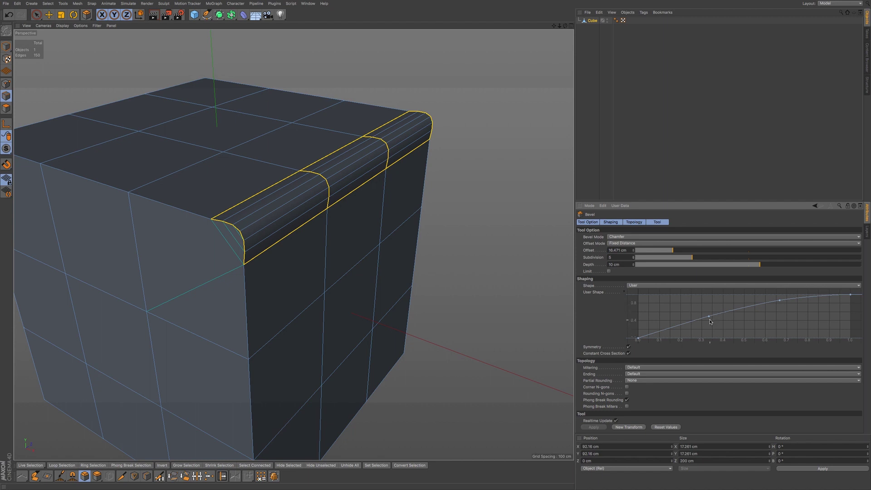
Reshape the User Shape profile curve into chamfer-like, S-shaped and stepped variations.
drag(710, 318, 672, 303)
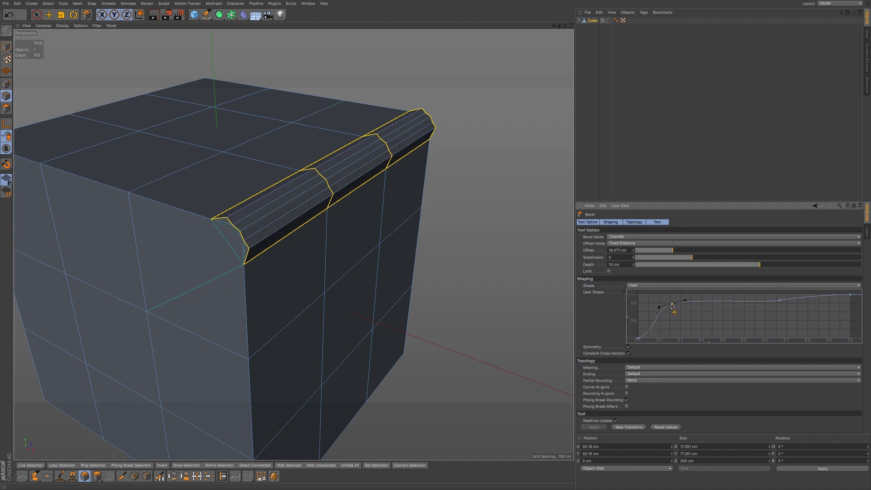
drag(778, 305, 716, 317)
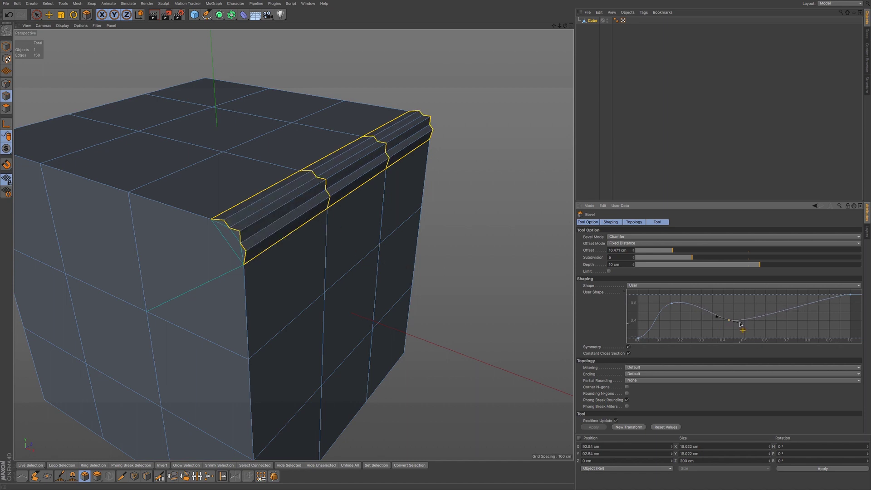
drag(740, 324, 744, 319)
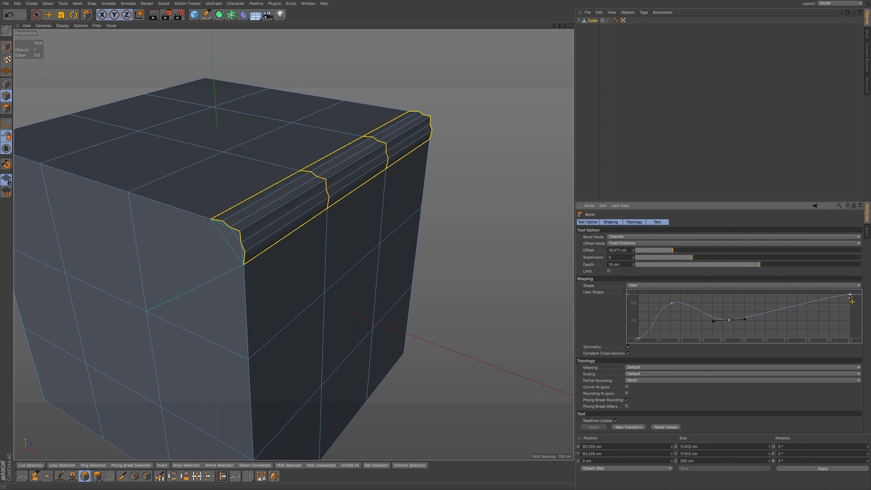
drag(849, 295, 852, 345)
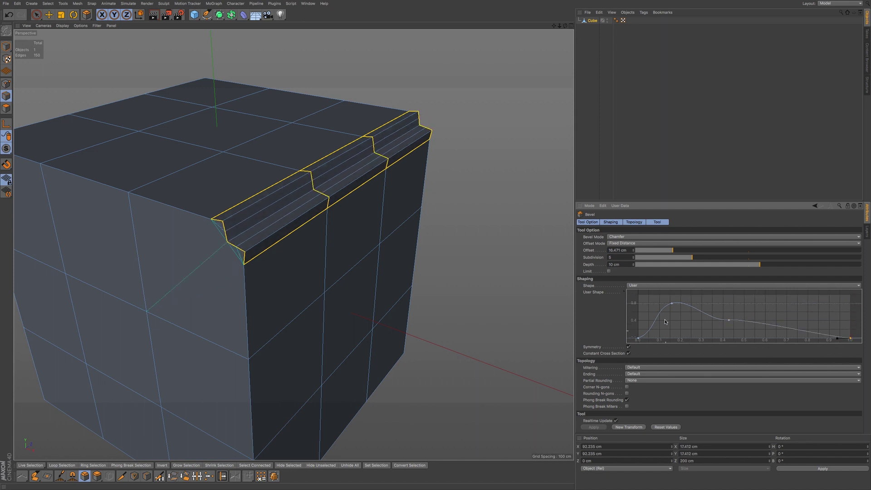
Set the bevel Shape back to Round and view the cube more from the front.
click(653, 286)
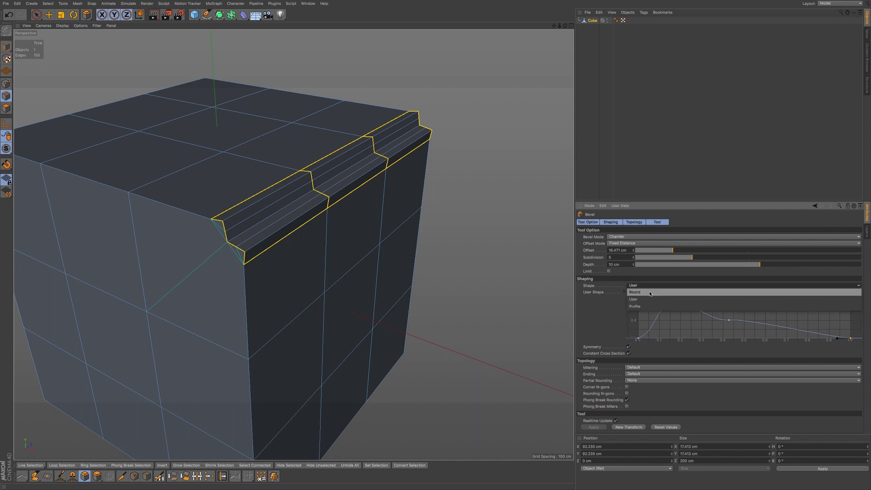
click(650, 292)
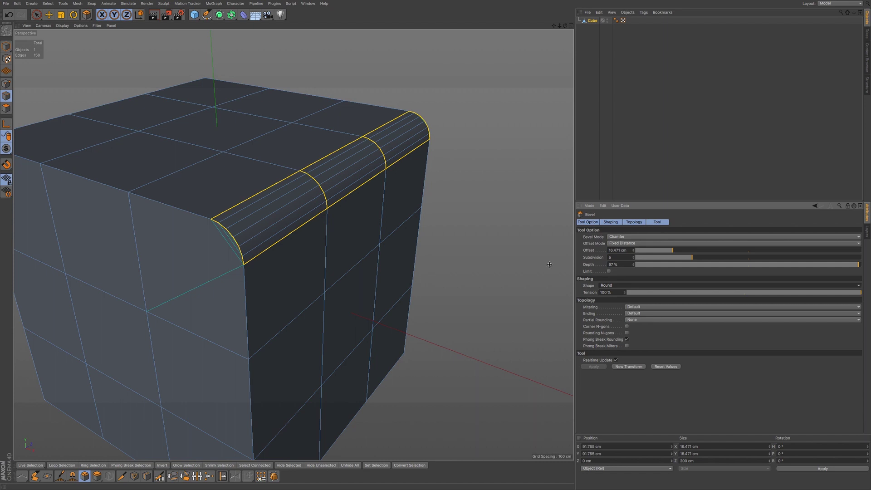
alt+drag(312, 295, 387, 245)
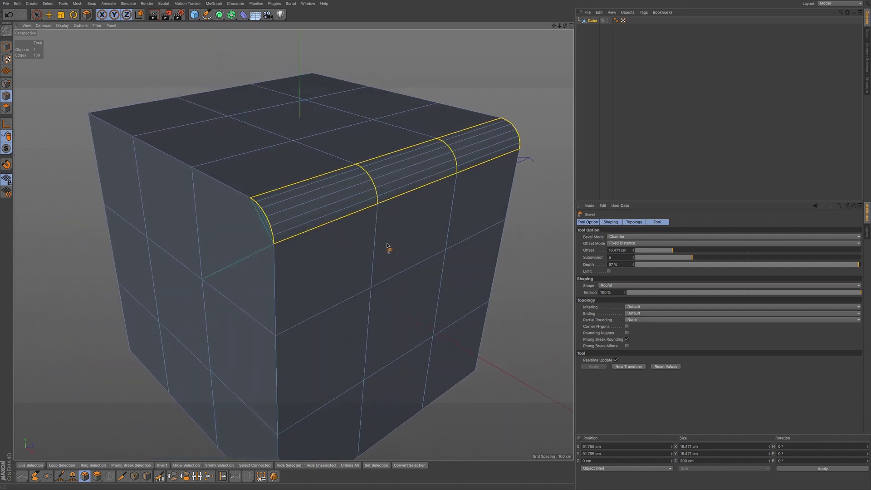
click(6, 108)
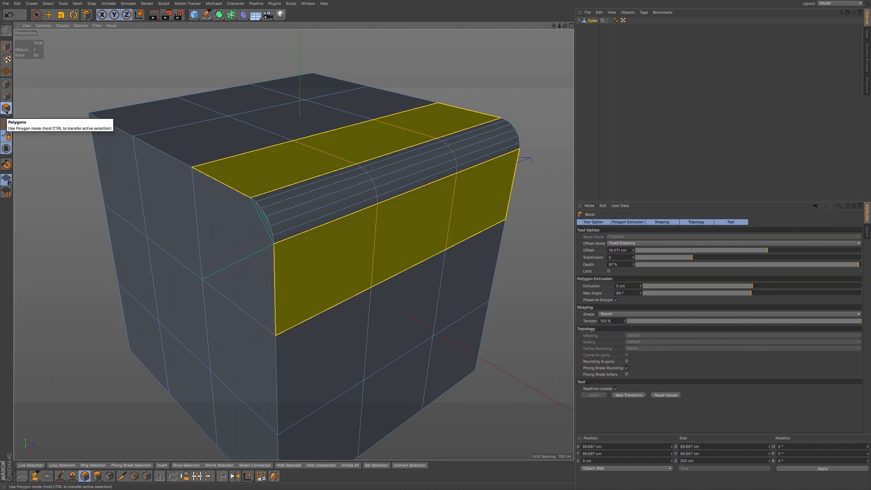
Undo the edge bevel, select the right face's four polygons, and bevel them outward 22.927 cm.
key(ctrl+z)
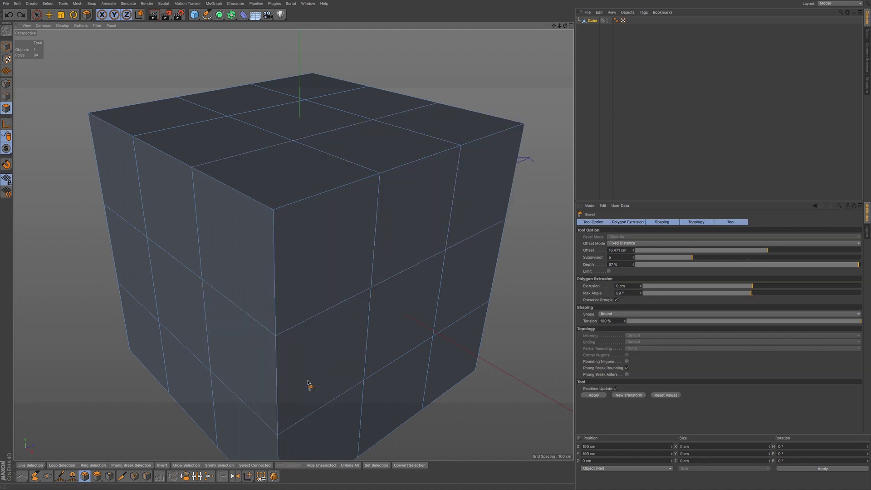
click(37, 15)
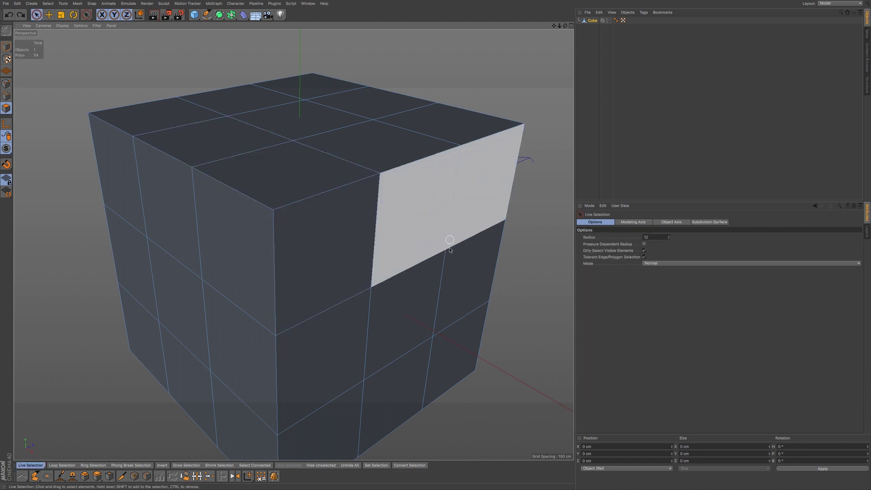
mouse_move(453, 263)
mouse_down()
mouse_move(451, 240)
mouse_move(429, 247)
mouse_move(432, 282)
mouse_move(416, 265)
mouse_move(383, 284)
mouse_up()
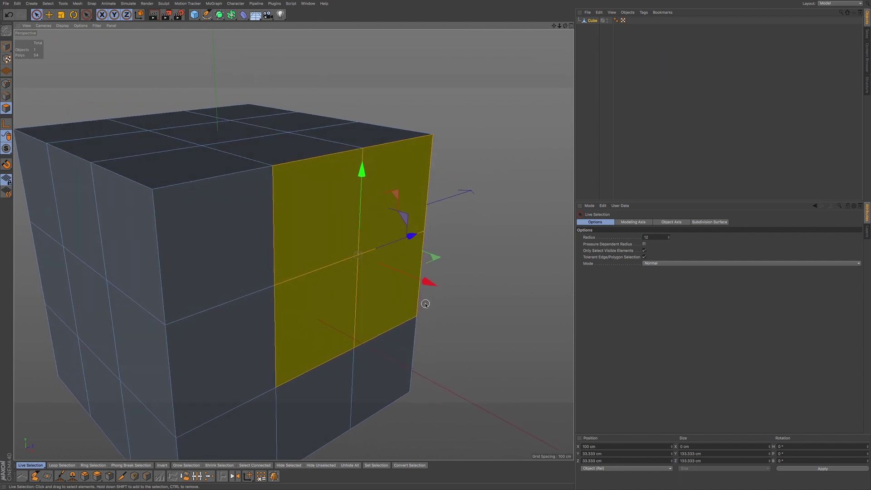
key(m)
key(s)
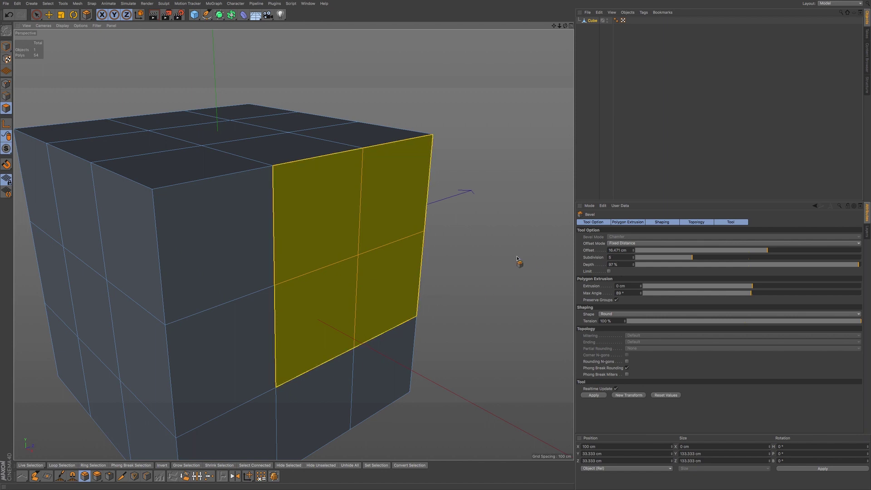
drag(456, 258, 536, 258)
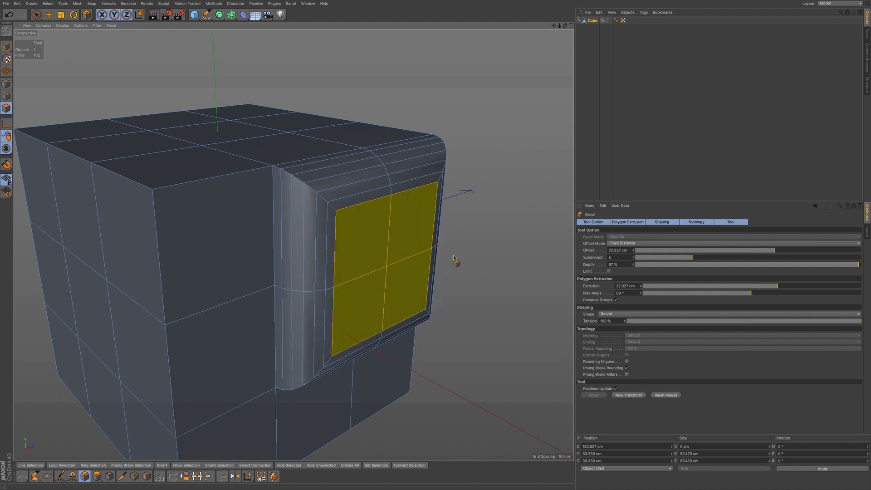
Lower the bevel Subdivision from 5 to 0 for a flat bevel.
click(633, 259)
click(633, 259)
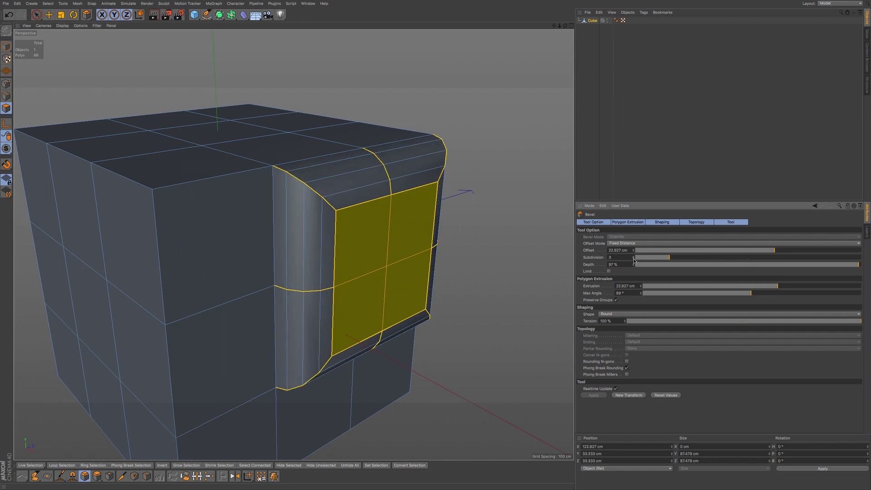
click(633, 259)
click(633, 259)
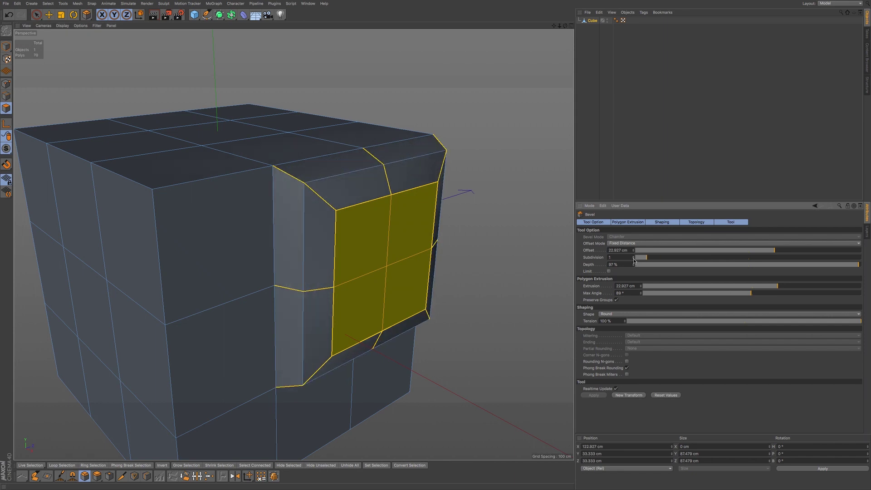
click(633, 259)
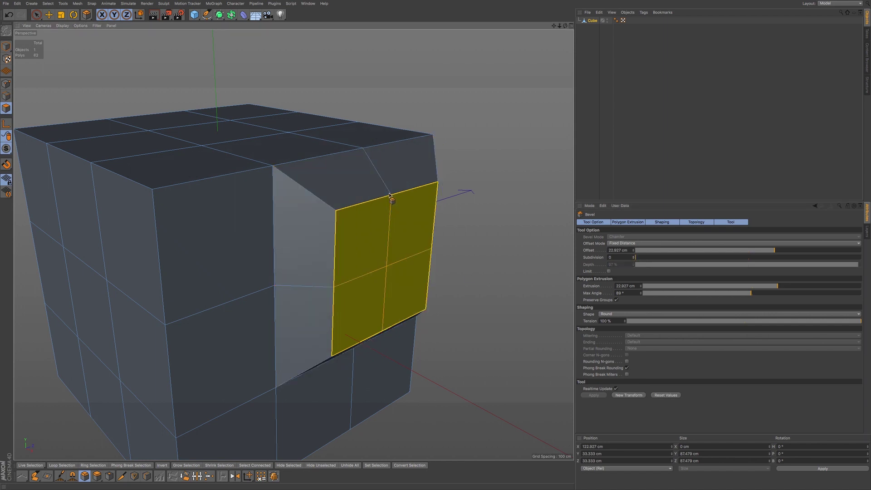
Re-bevel the right-face polygons to extrude them about 10.176 cm, then orbit to inspect.
drag(393, 199, 446, 223)
key(ctrl+z)
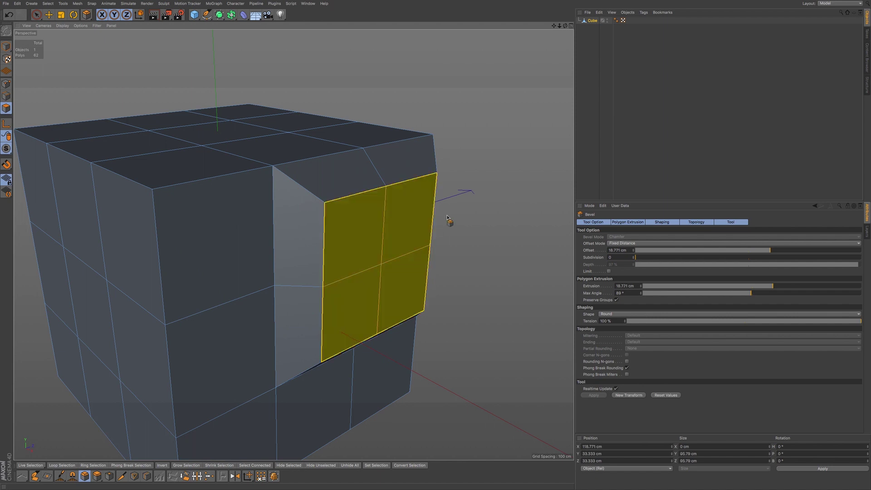
mouse_move(386, 189)
mouse_down()
mouse_move(377, 189)
mouse_move(385, 186)
mouse_up()
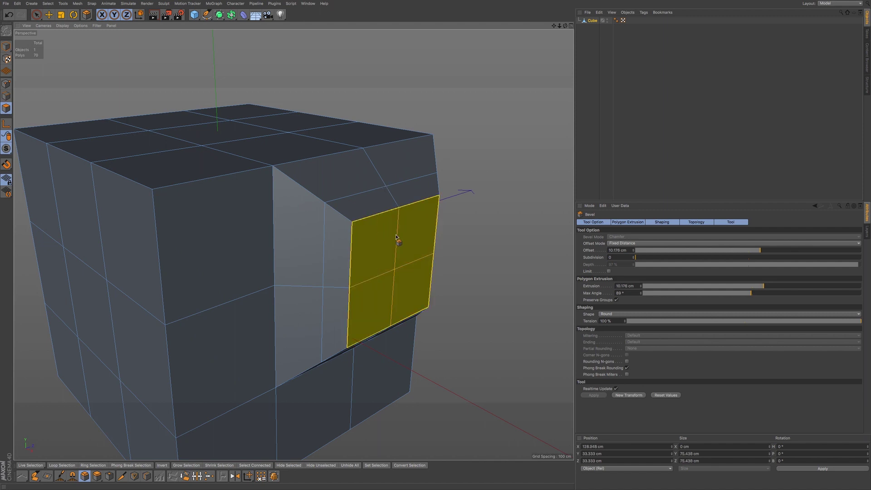
alt+drag(407, 249, 342, 304)
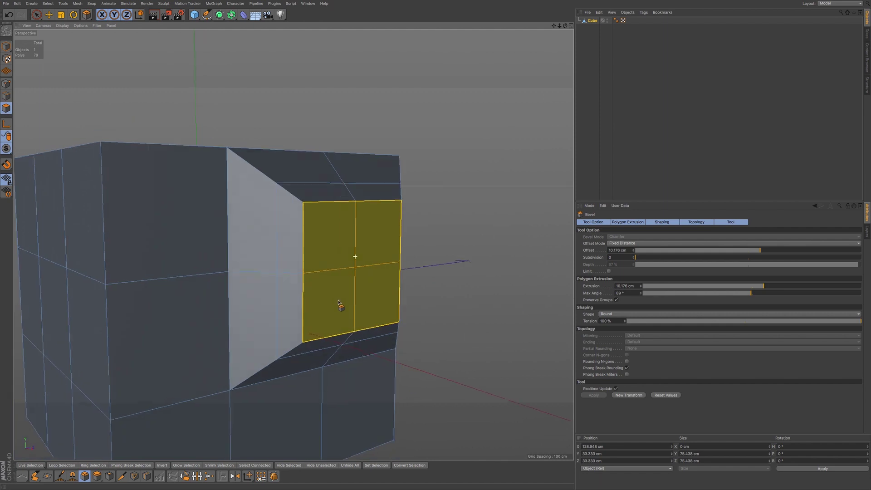
scroll(359, 286, down, 5)
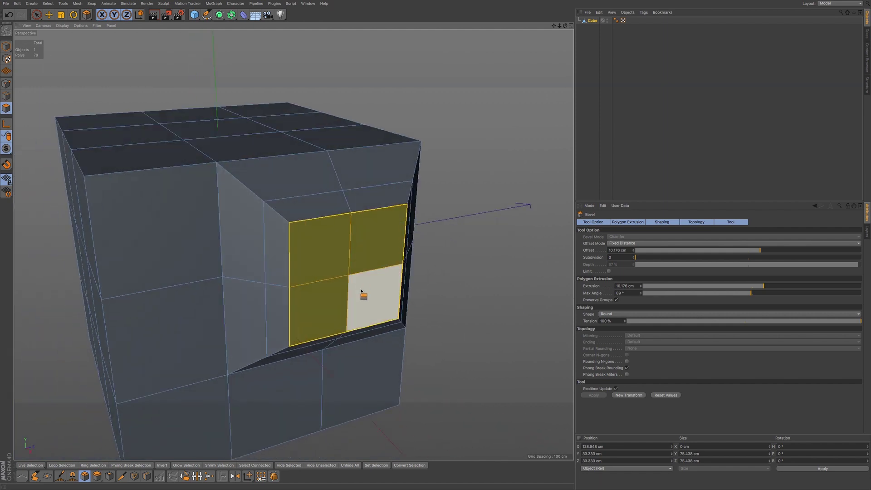
alt+drag(363, 281, 363, 254)
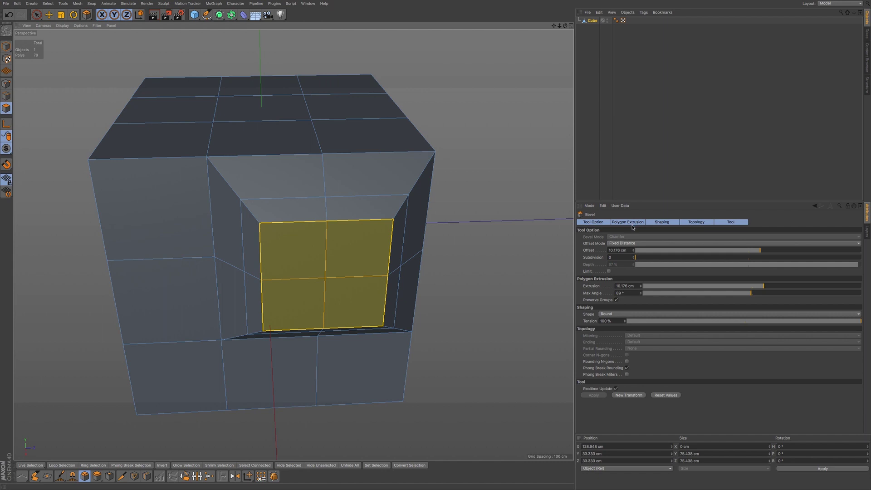
alt+drag(383, 286, 401, 284)
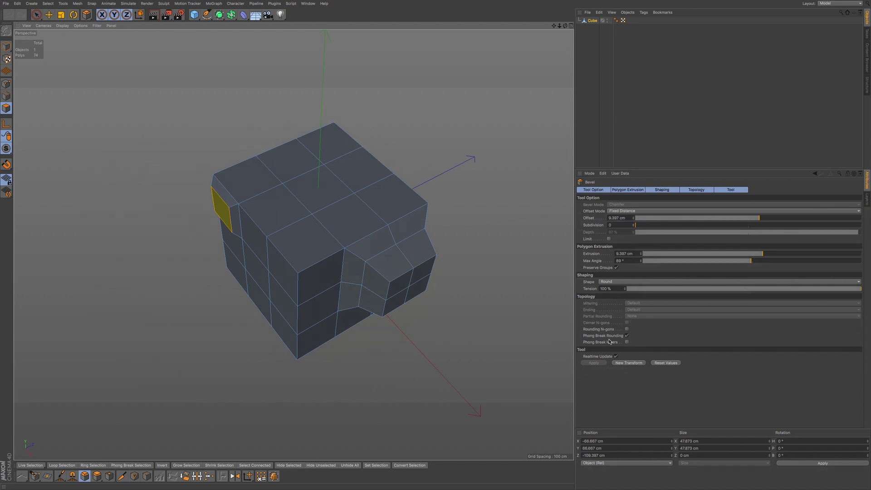
Switch to Edge mode and set the cube's Visible in Editor to Off.
click(6, 97)
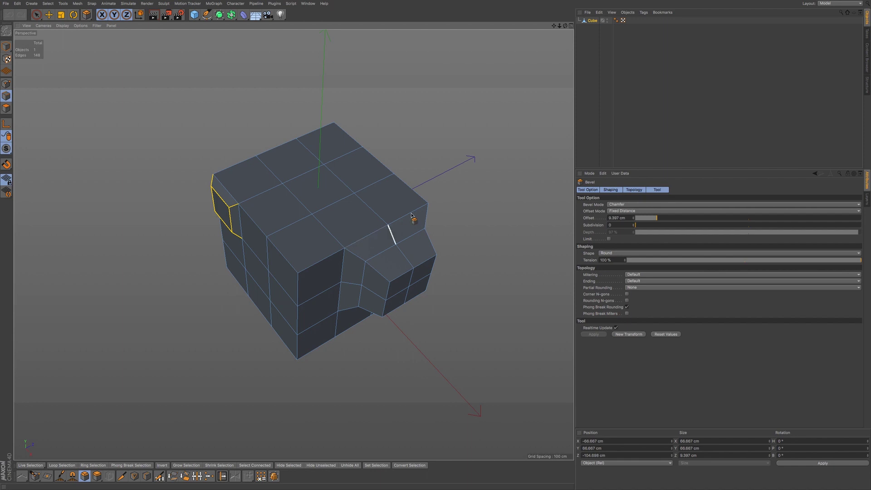
click(592, 21)
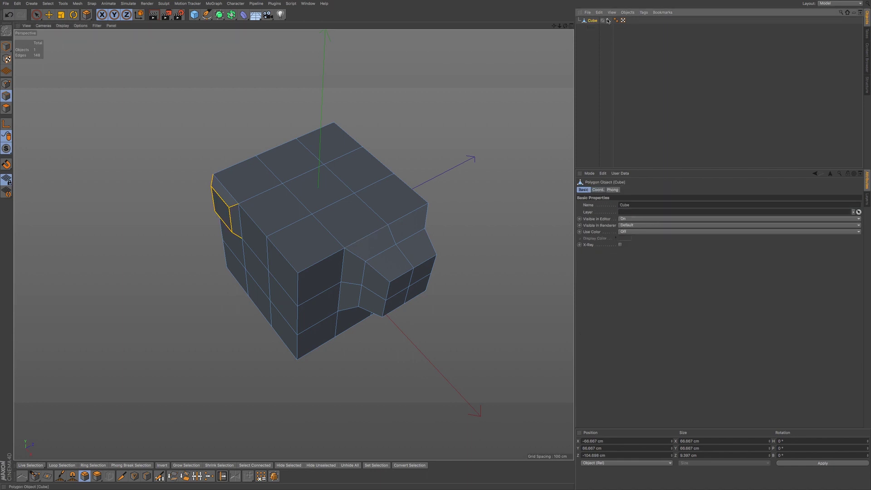
click(607, 20)
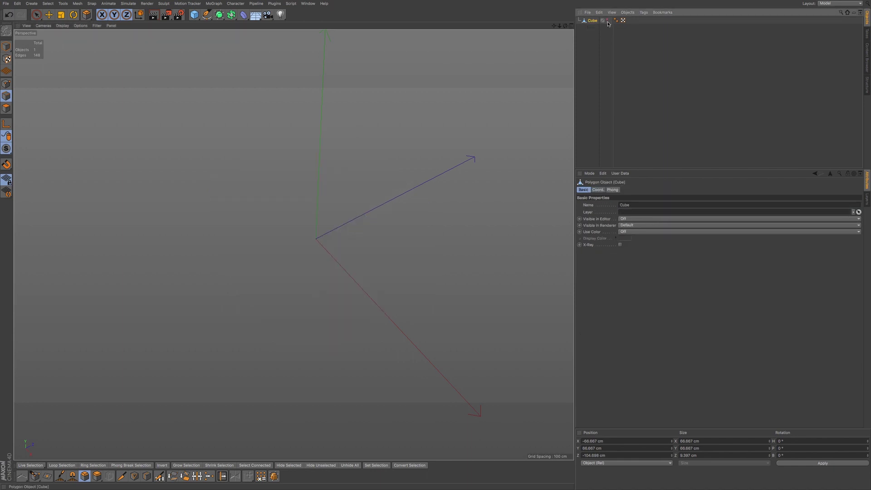
Add a Plane with 10 width and 10 height segments, make it editable, and view from above.
click(194, 14)
click(253, 40)
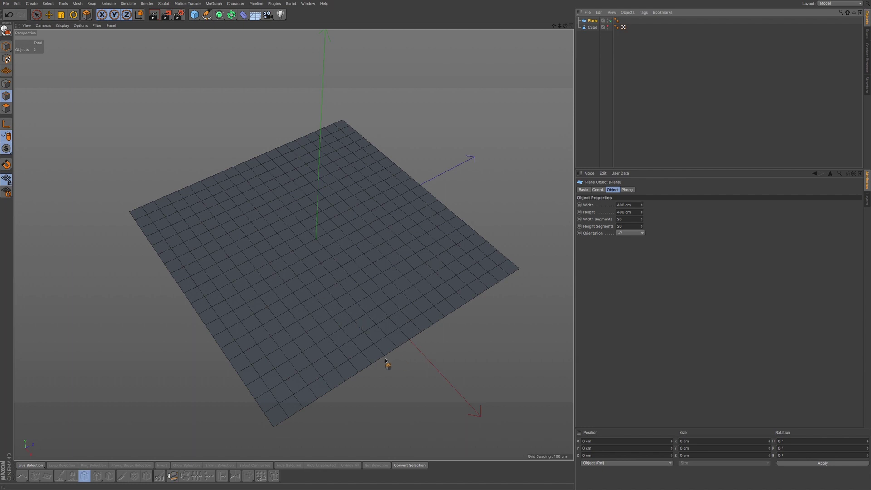
click(626, 219)
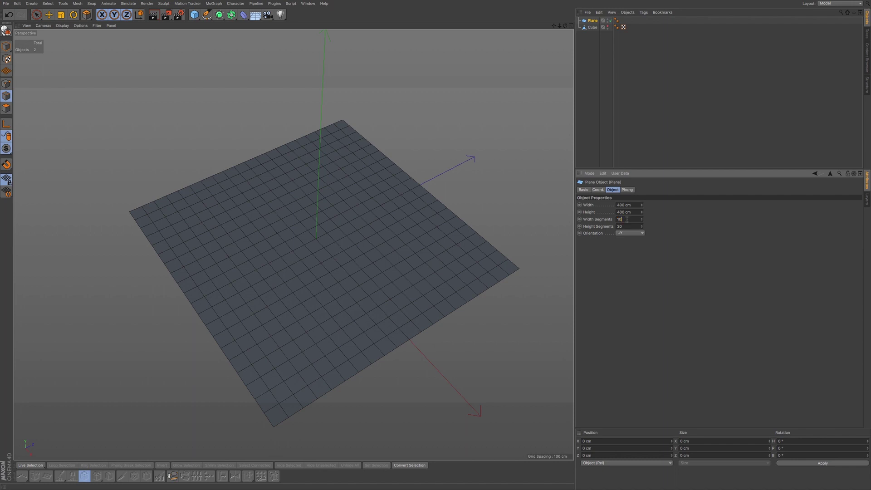
key(Tab)
text(10)
key(Return)
key(c)
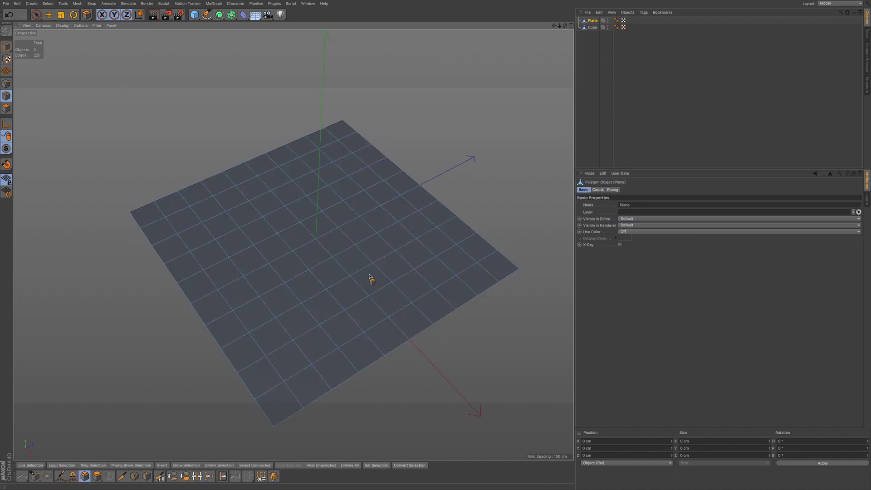
alt+drag(331, 294, 387, 257)
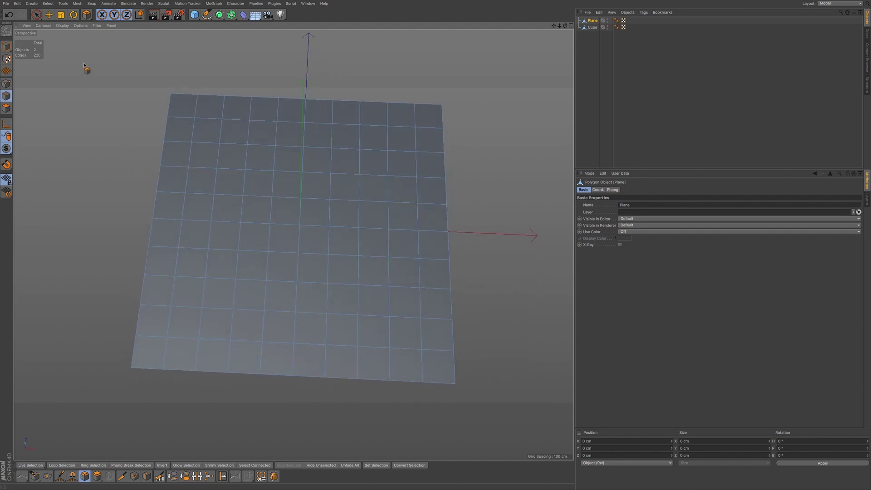
Paint a polygon ring around the plane's centre and reduce it to one square edge loop.
click(37, 15)
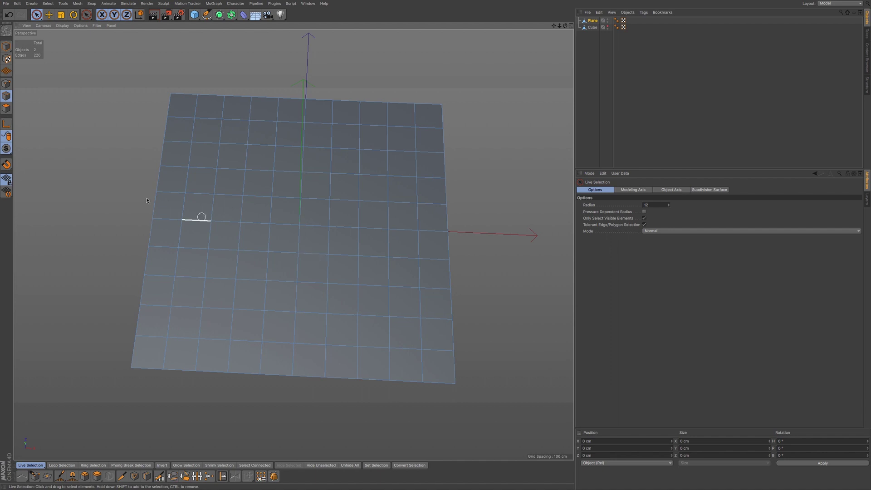
click(6, 108)
click(278, 291)
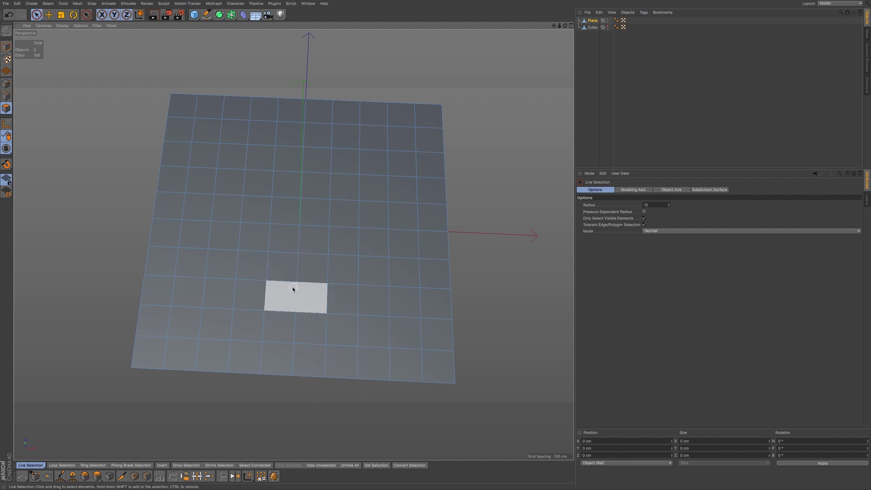
mouse_move(295, 291)
mouse_down()
mouse_move(372, 287)
mouse_move(375, 199)
mouse_move(363, 190)
mouse_move(254, 186)
mouse_move(253, 302)
mouse_up()
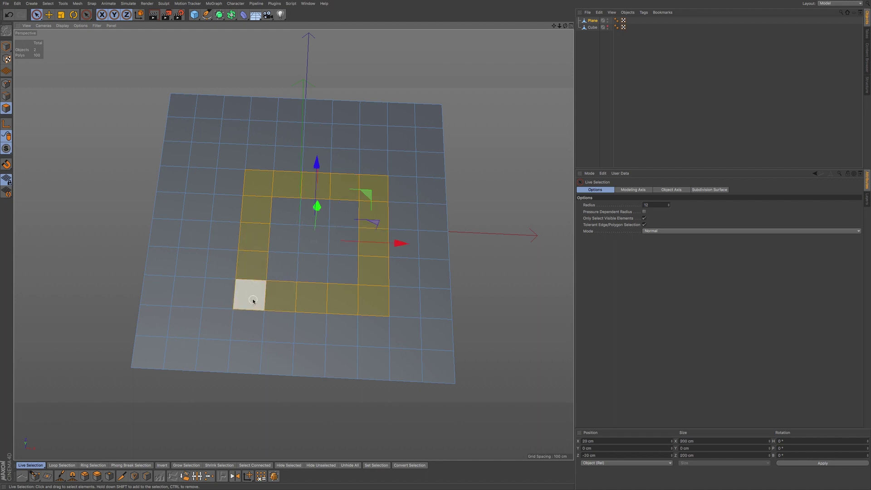
click(7, 98)
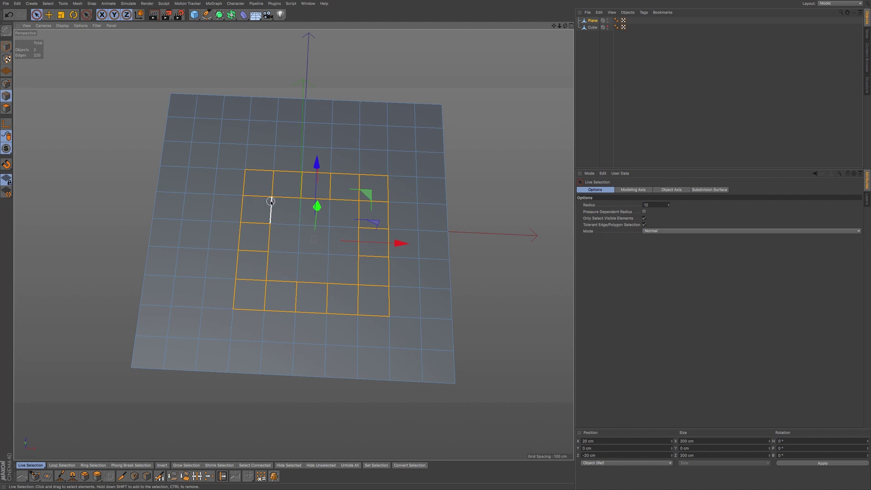
mouse_move(301, 249)
ctrl+mouse_down()
mouse_move(325, 274)
mouse_move(339, 305)
mouse_move(262, 281)
mouse_move(340, 288)
mouse_move(365, 280)
mouse_move(369, 215)
mouse_move(362, 197)
mouse_move(281, 192)
mouse_move(262, 214)
mouse_move(262, 253)
mouse_move(282, 215)
mouse_move(313, 202)
mouse_move(350, 204)
mouse_move(358, 236)
ctrl+mouse_up()
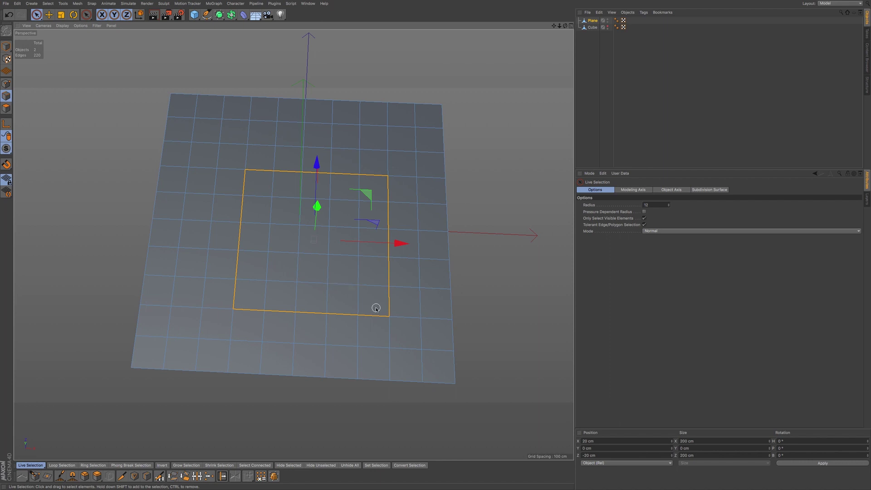
key(m)
key(s)
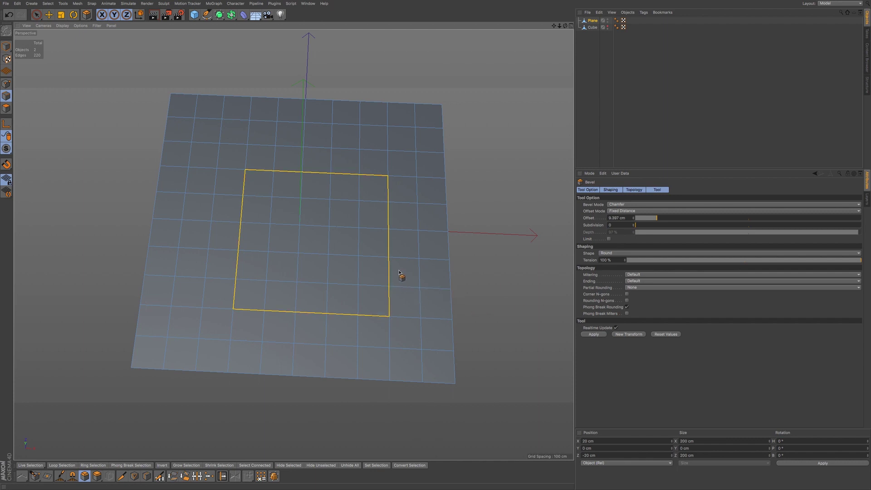
Bevel the square edge loop to an 11.236 cm offset.
drag(401, 271, 403, 272)
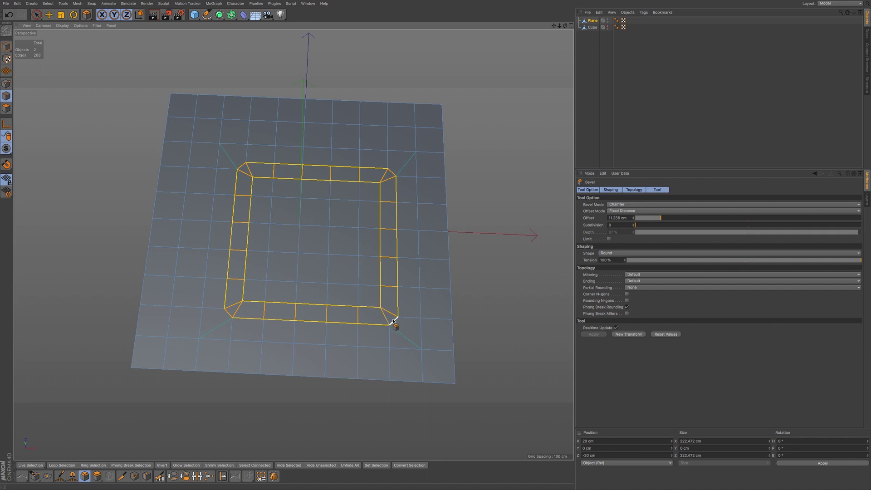
scroll(393, 321, up, 5)
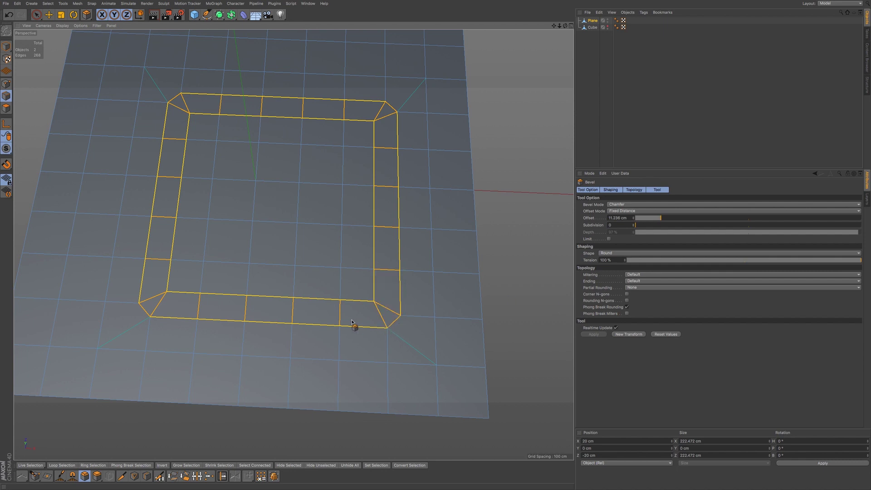
click(640, 276)
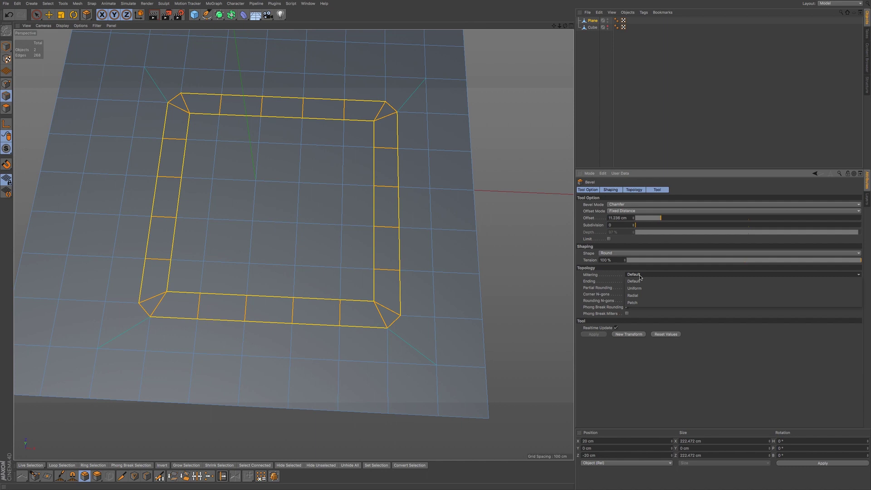
click(640, 288)
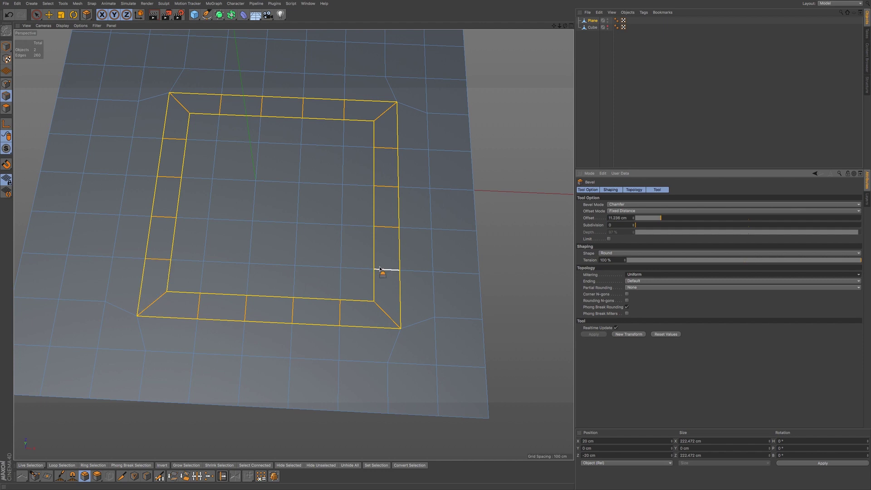
click(639, 275)
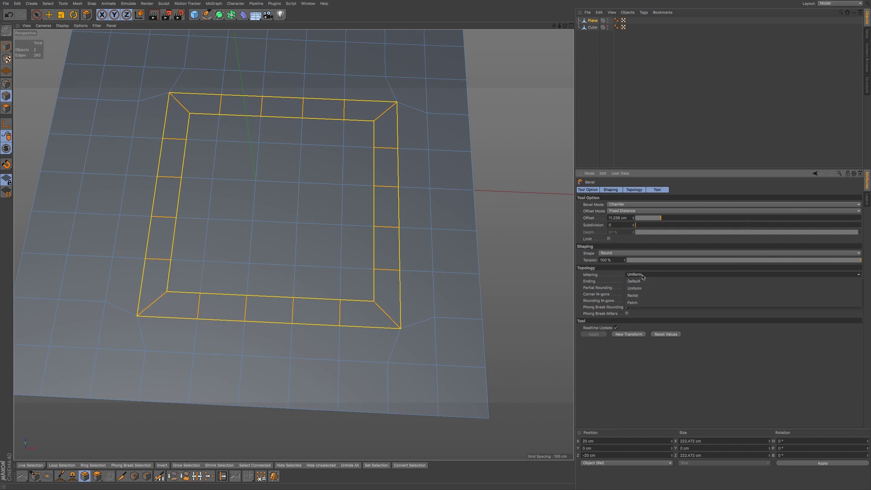
click(640, 295)
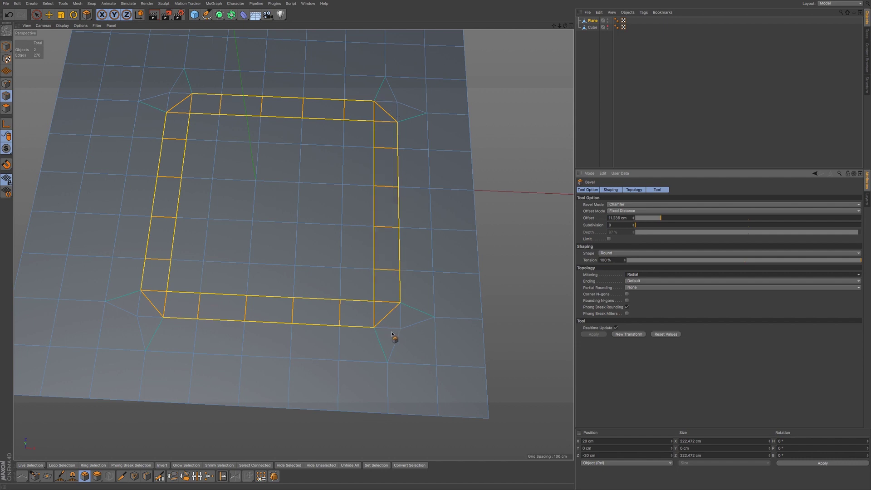
click(639, 275)
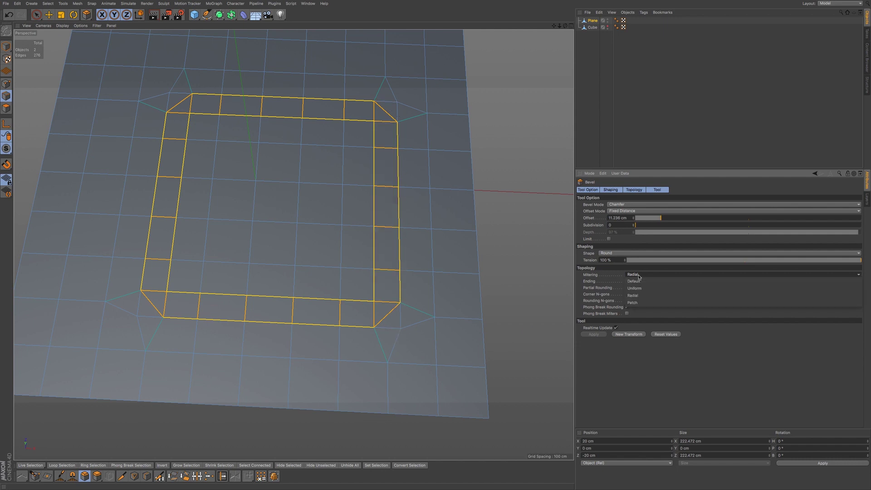
click(635, 303)
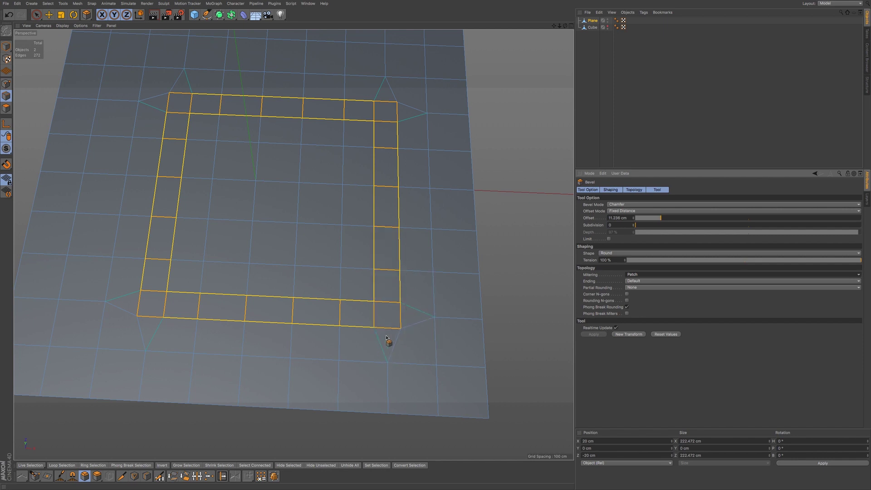
click(644, 276)
click(644, 281)
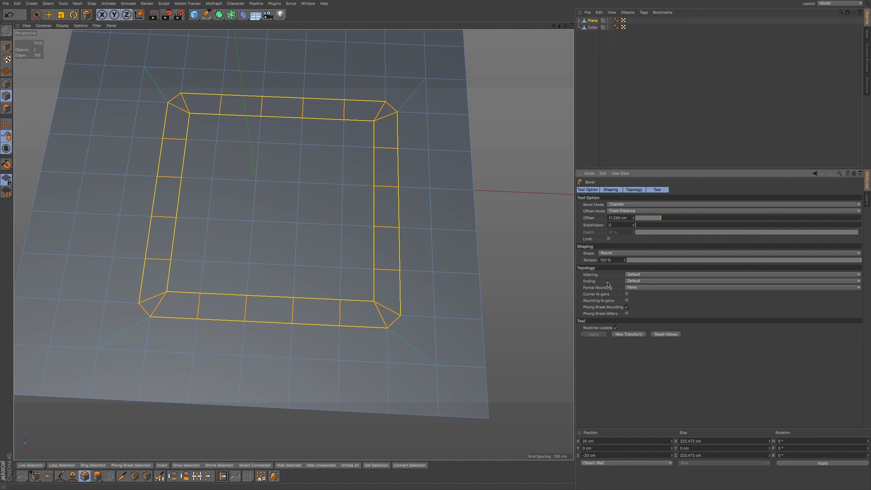
Hide the plane, add a 200 cm cube Cube.1, and reset the view to Frame Default.
alt+middle_drag(392, 281, 317, 254)
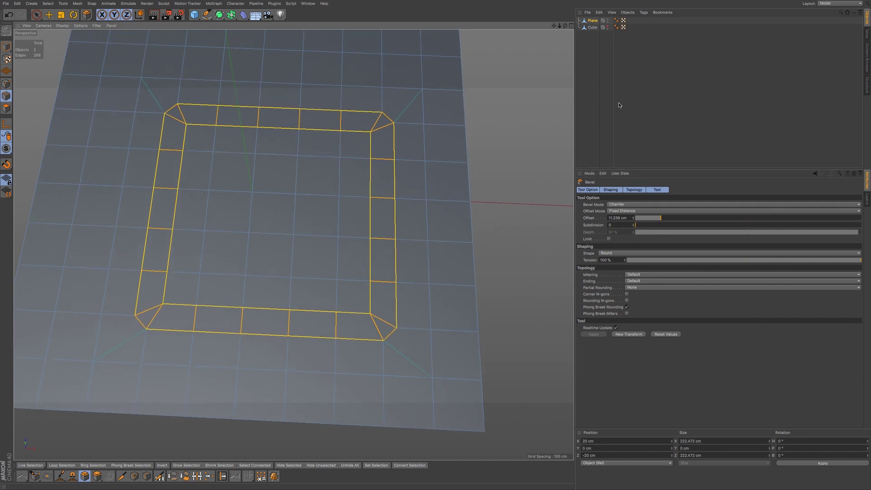
click(608, 21)
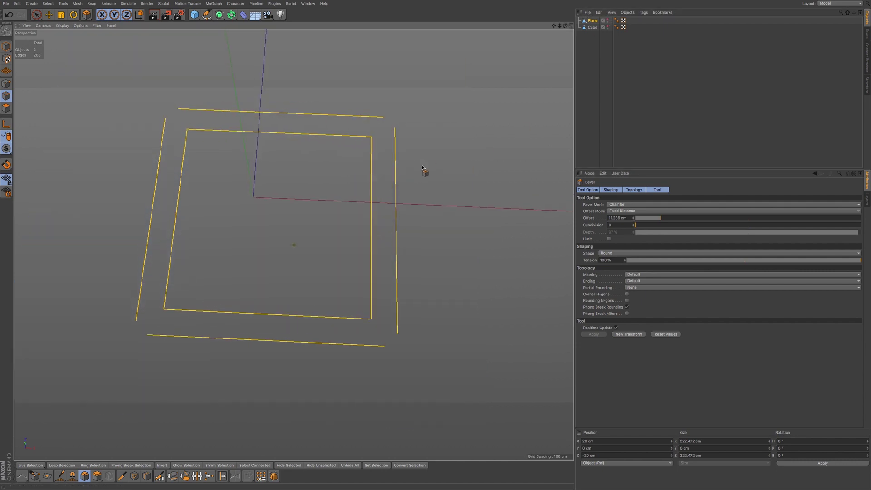
alt+middle_drag(423, 168, 428, 187)
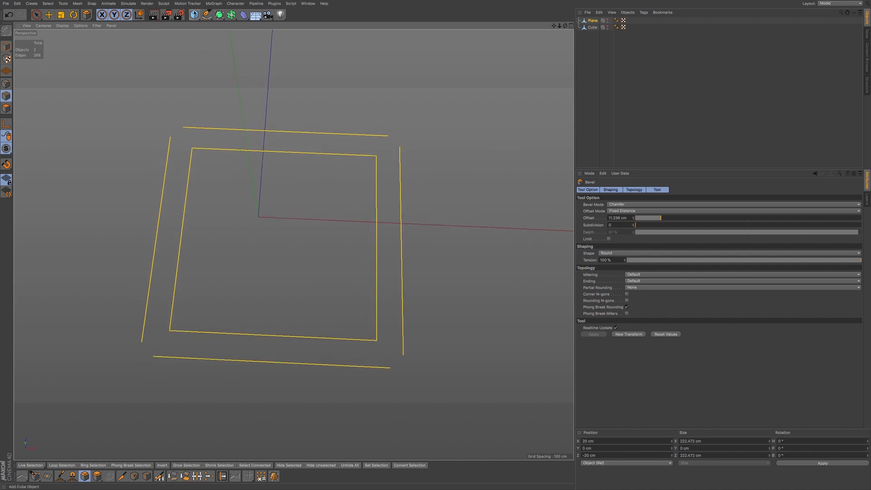
click(195, 14)
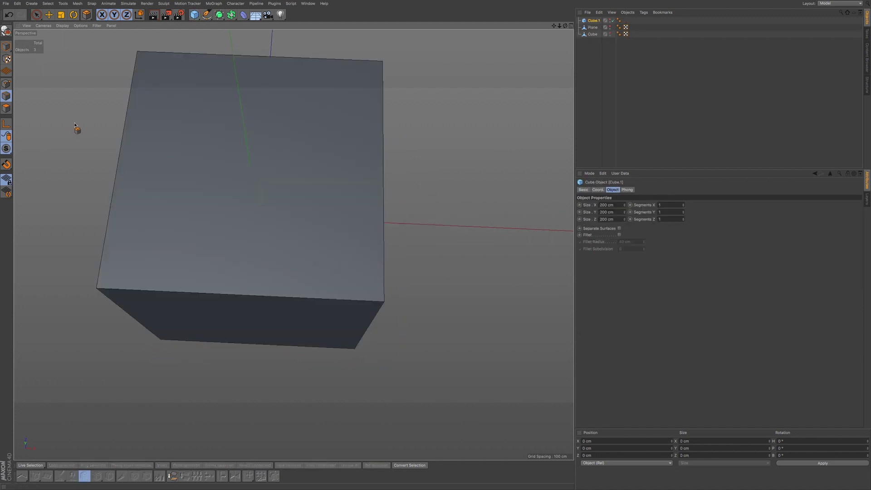
click(26, 26)
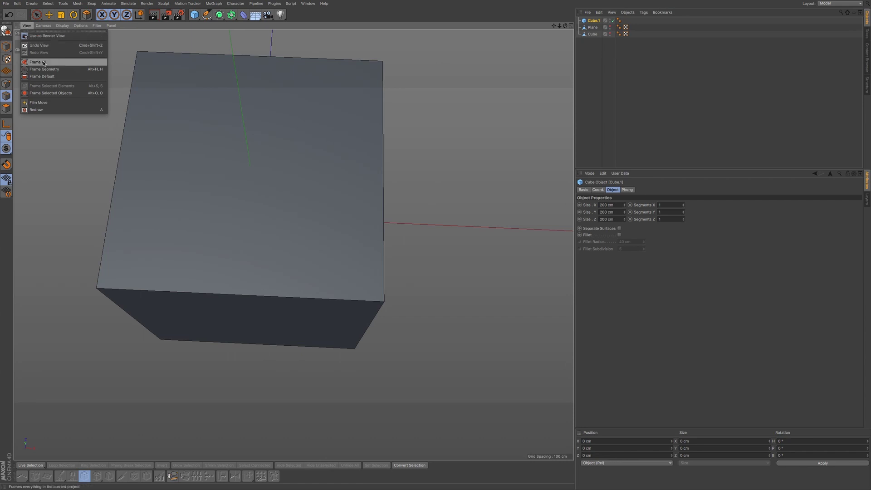
click(44, 77)
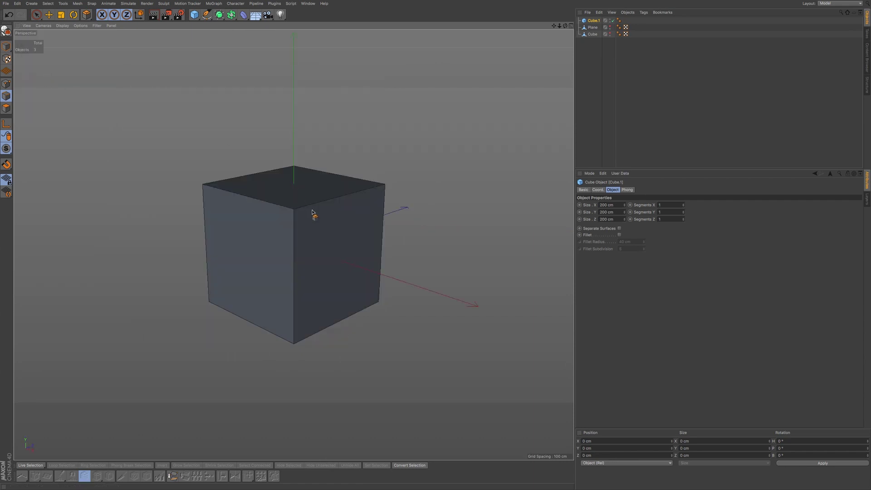
alt+middle_drag(315, 210, 318, 223)
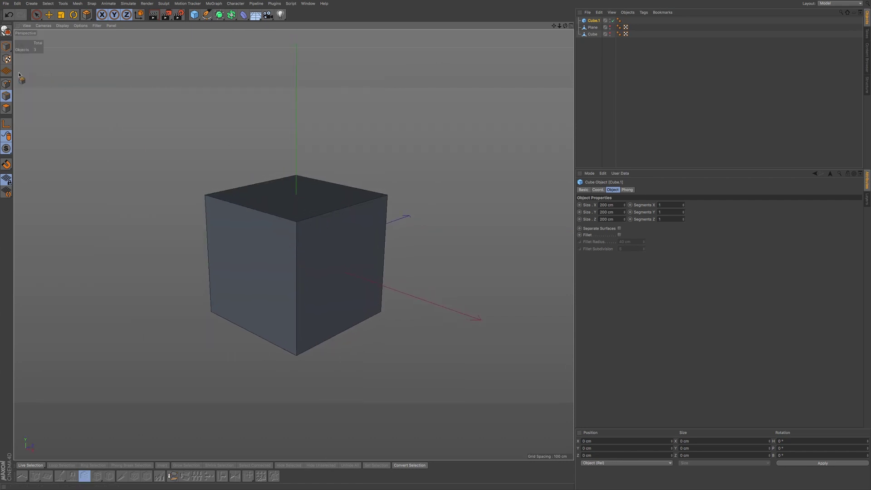
Make Cube.1 editable and extrude its top face upward about 105 cm.
click(5, 31)
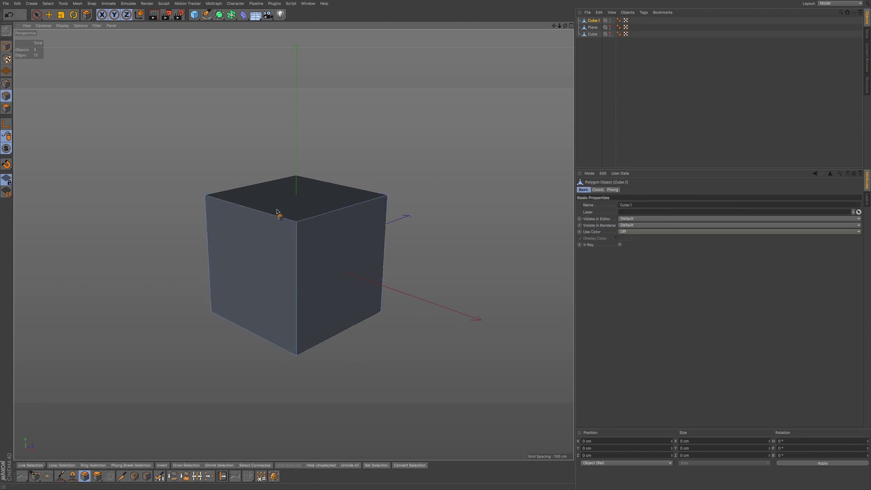
click(36, 15)
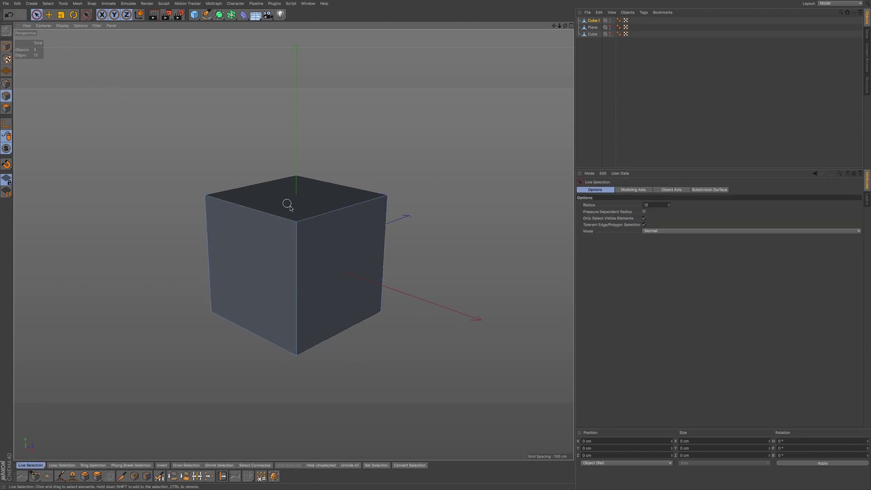
click(6, 108)
click(307, 208)
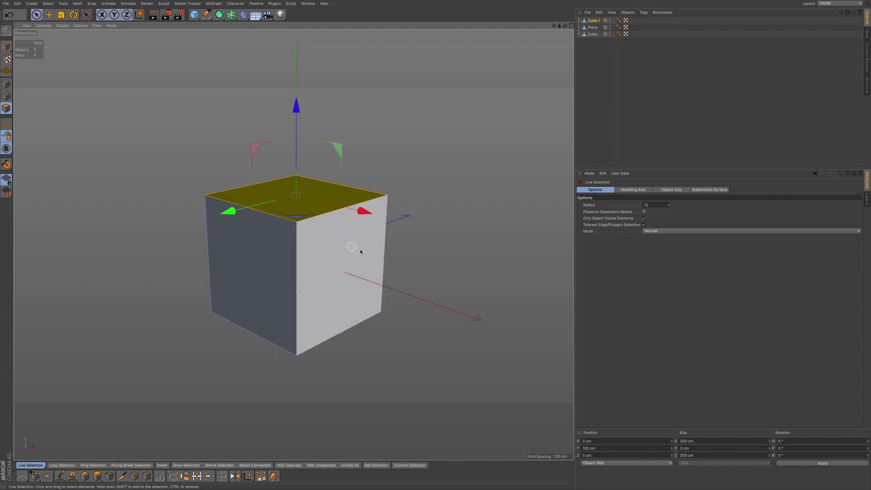
key(d)
drag(410, 261, 458, 261)
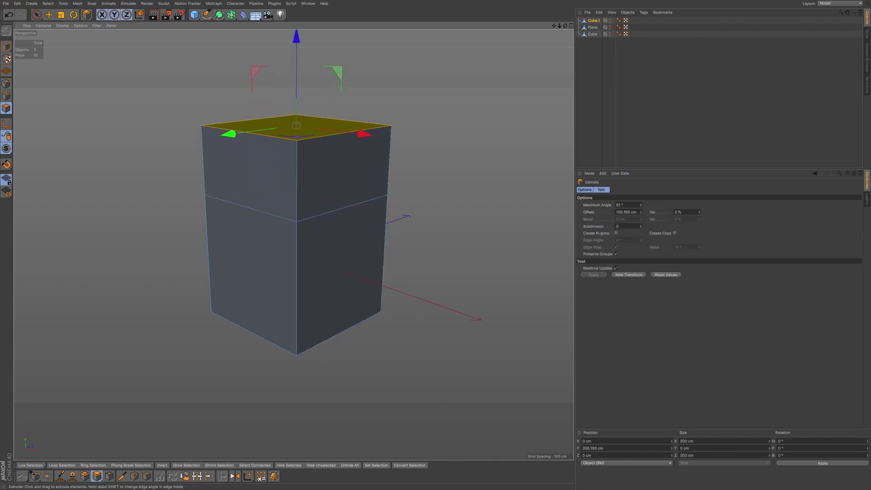
Extrude the top face twice more, shifting sections sideways into a zigzag column.
drag(383, 142, 461, 195)
scroll(374, 194, down, 2)
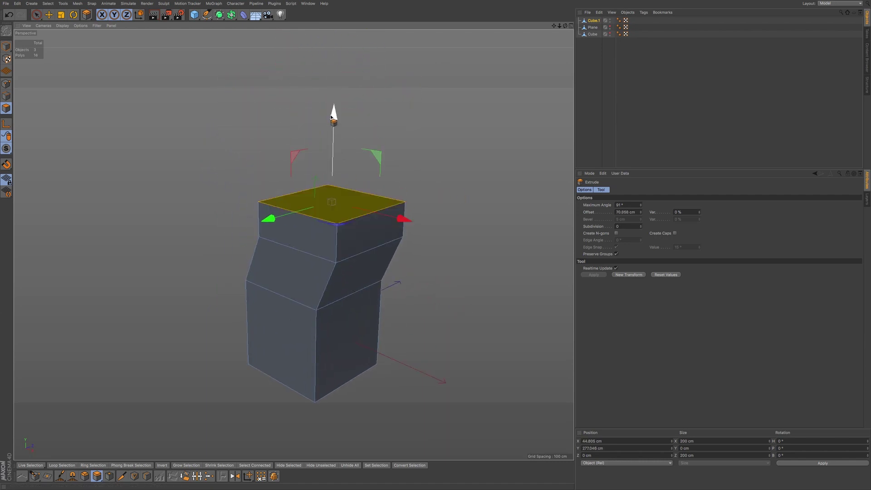
drag(350, 133, 349, 101)
drag(405, 188, 379, 182)
drag(432, 203, 434, 204)
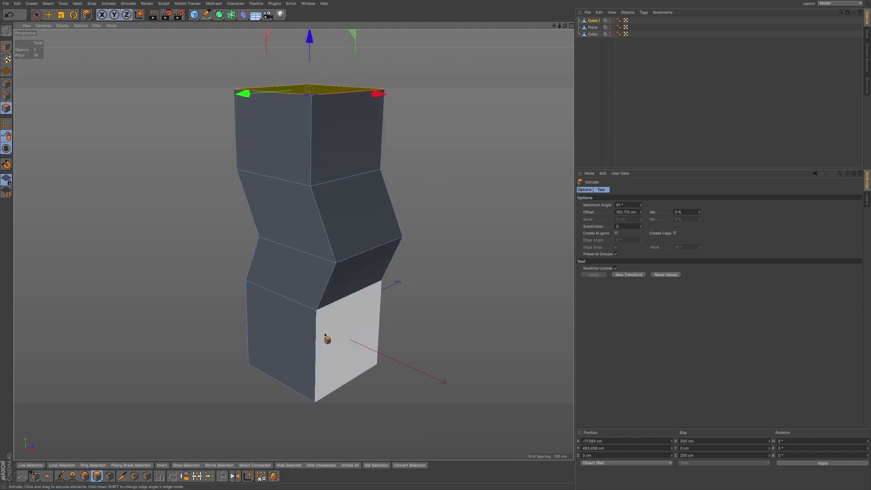
mouse_move(325, 335)
alt+mouse_down()
mouse_move(379, 305)
mouse_move(316, 323)
alt+mouse_up()
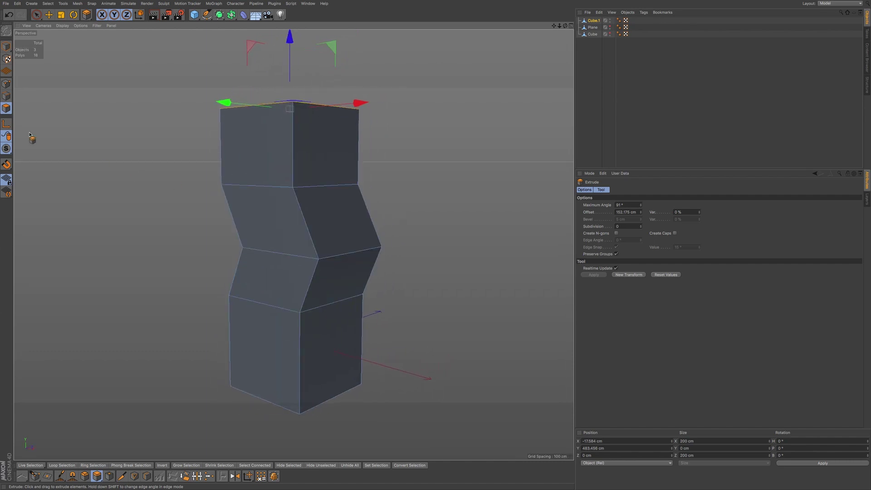
click(7, 97)
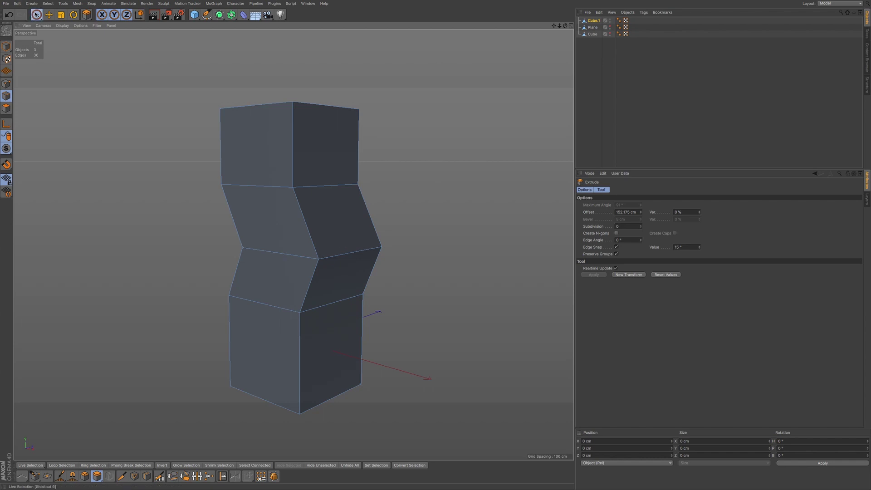
Select the six visible vertical edges of the column's second and third sections.
click(36, 15)
click(232, 216)
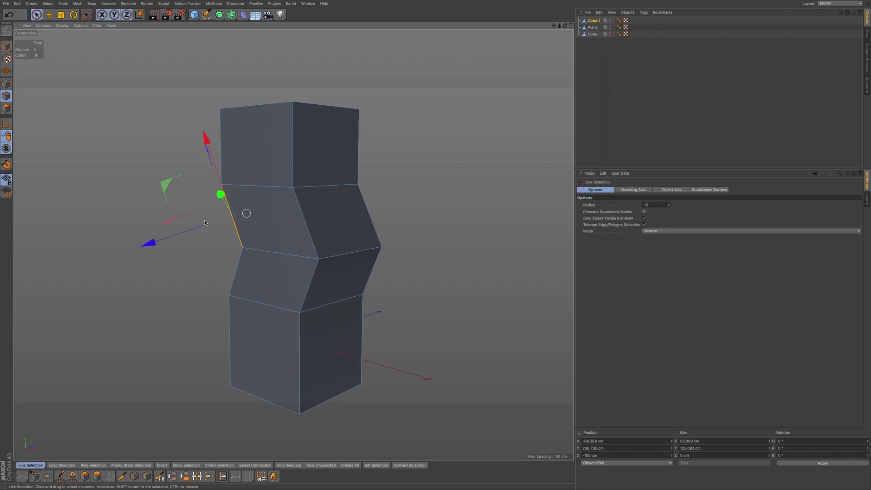
shift+click(303, 219)
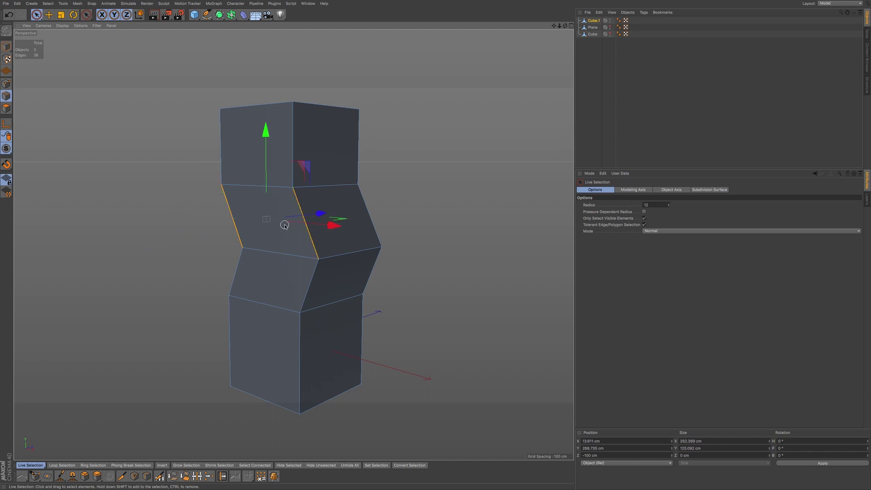
shift+click(369, 212)
shift+click(311, 277)
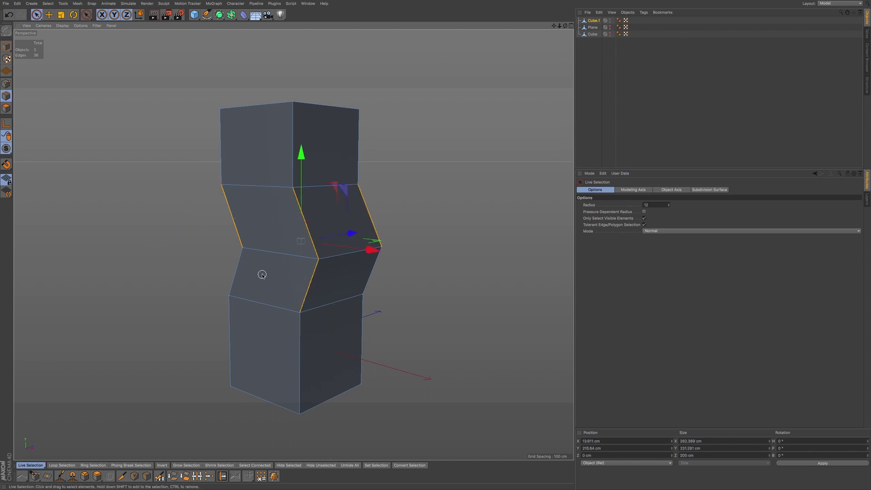
shift+click(236, 271)
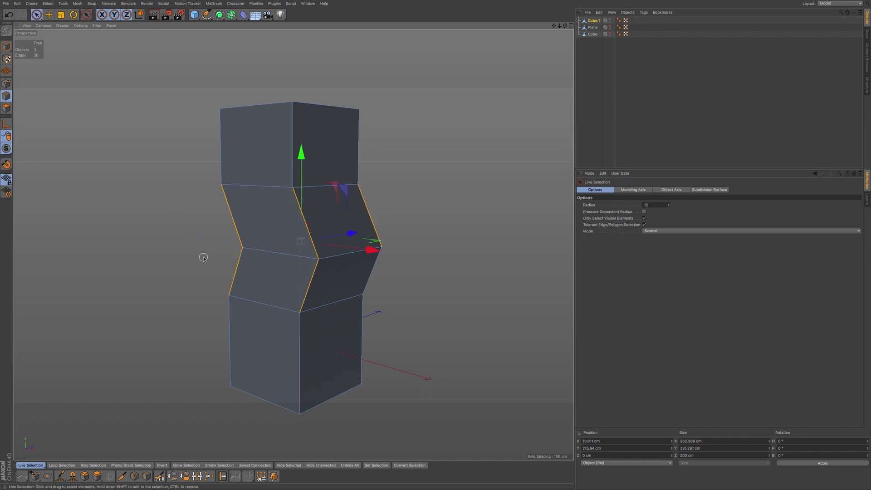
shift+click(370, 271)
Orbit to the column's far side and add its hidden middle-section vertical edges.
alt+drag(370, 270, 138, 268)
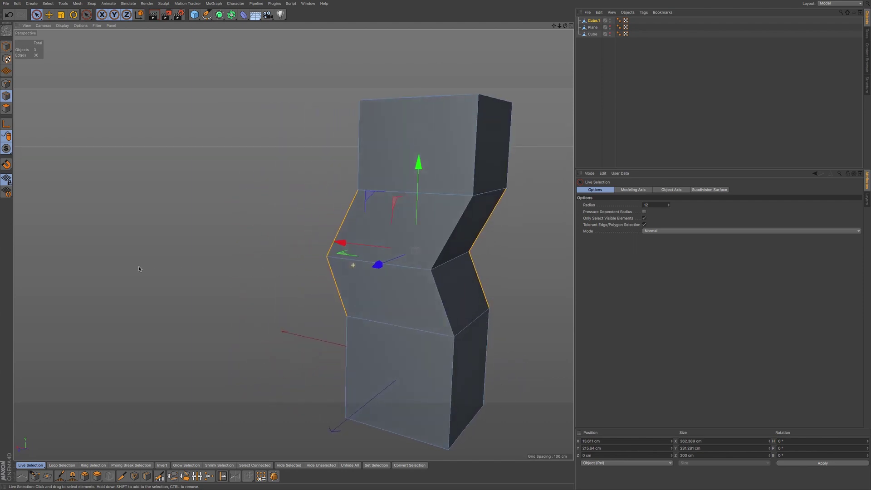
alt+drag(312, 293, 265, 291)
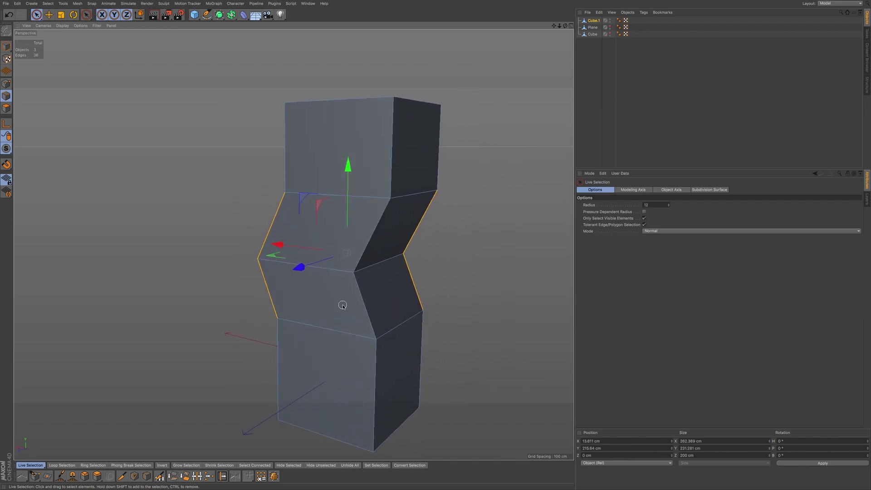
shift+click(365, 302)
shift+click(373, 242)
mouse_move(343, 255)
alt+mouse_down()
mouse_move(472, 254)
mouse_move(340, 249)
alt+mouse_up()
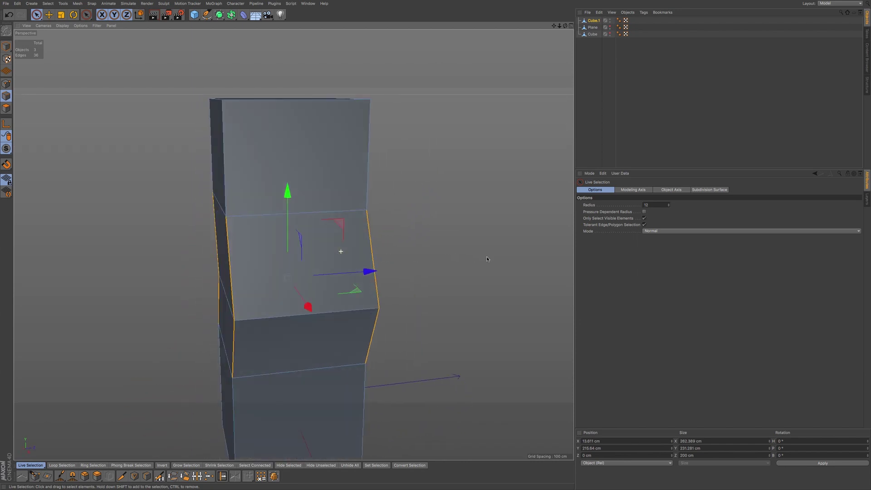
alt+drag(356, 306, 343, 260)
scroll(343, 260, down, 2)
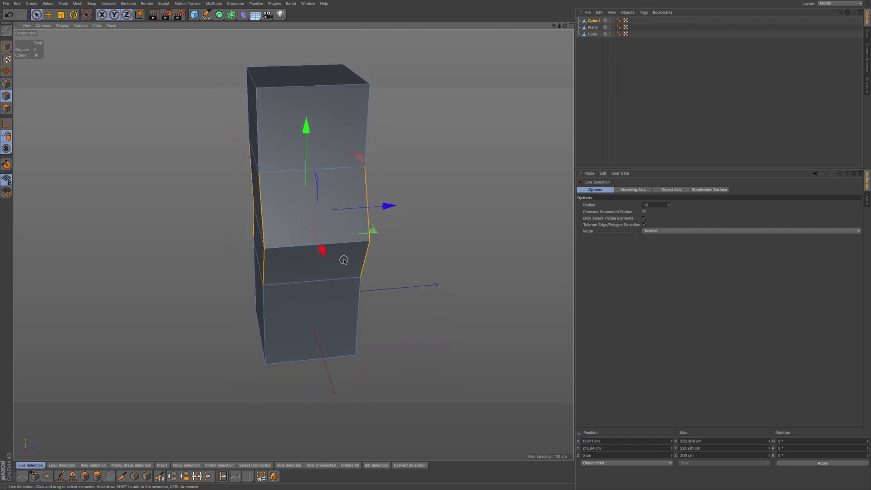
Bevel the selected column edges with a 47.471 cm offset.
key(m)
key(s)
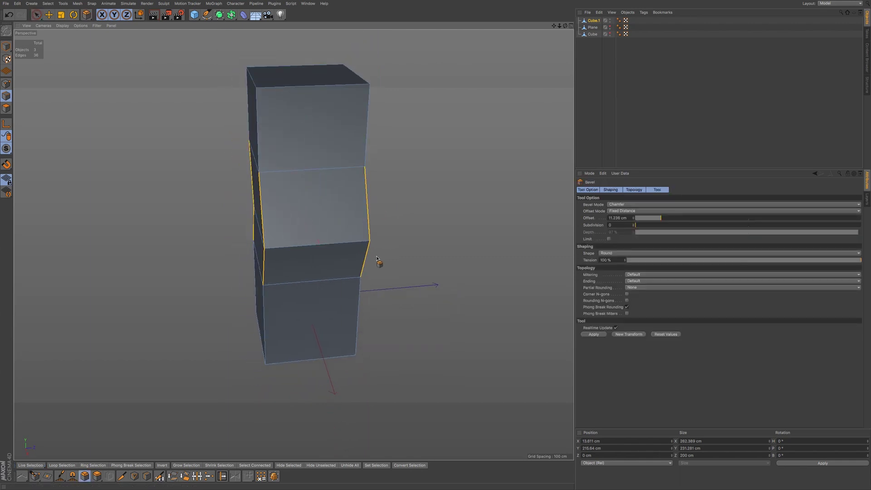
drag(394, 255, 476, 255)
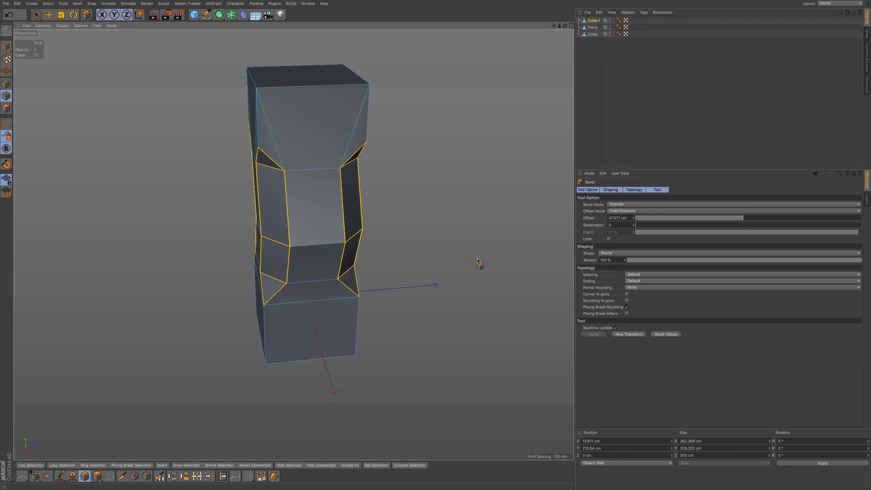
Try the bevel Ending as Extend, then set it to Inset and inspect the result.
click(633, 281)
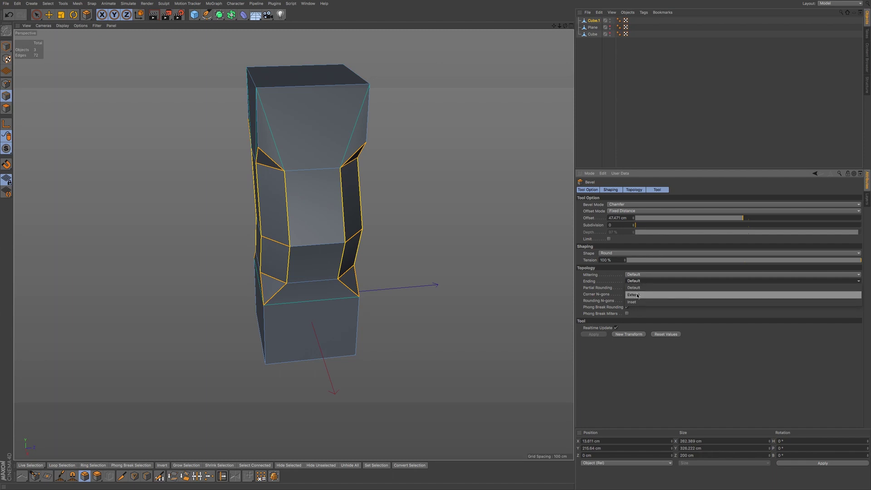
click(638, 294)
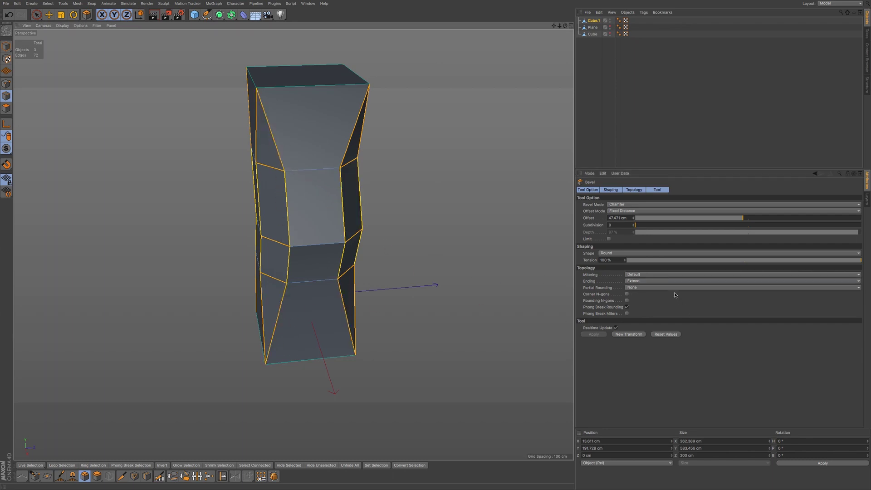
click(637, 282)
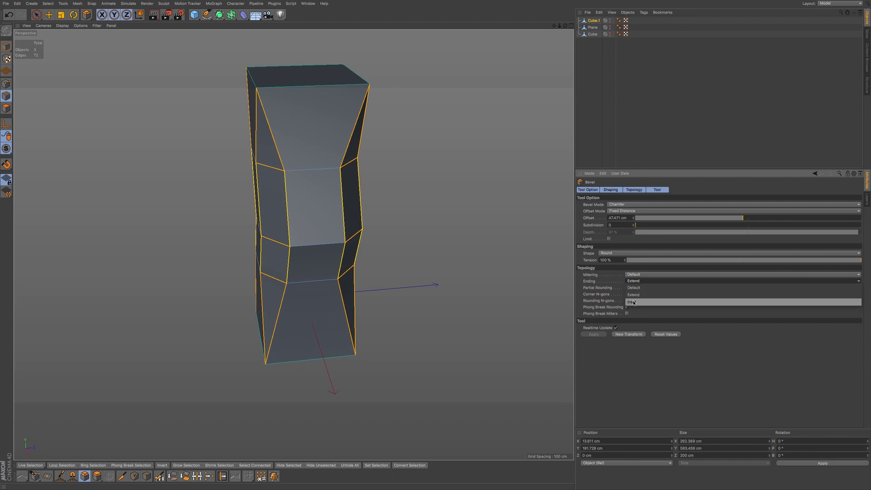
click(634, 301)
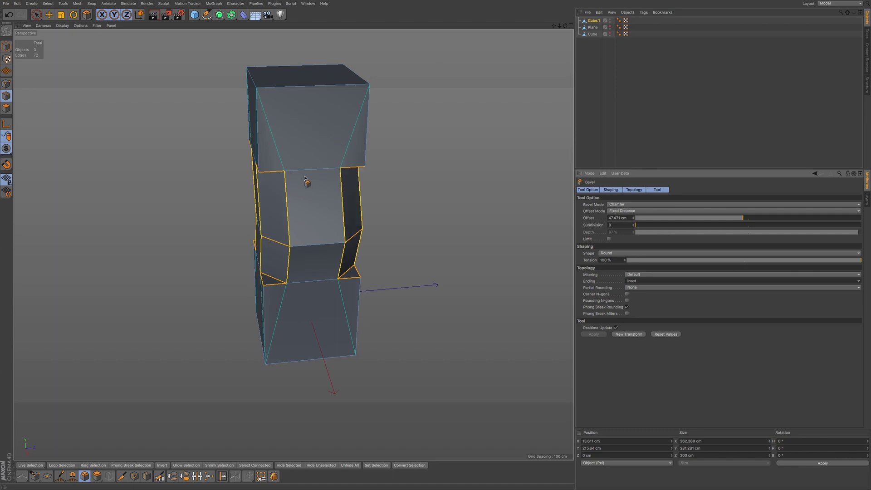
alt+drag(304, 178, 345, 176)
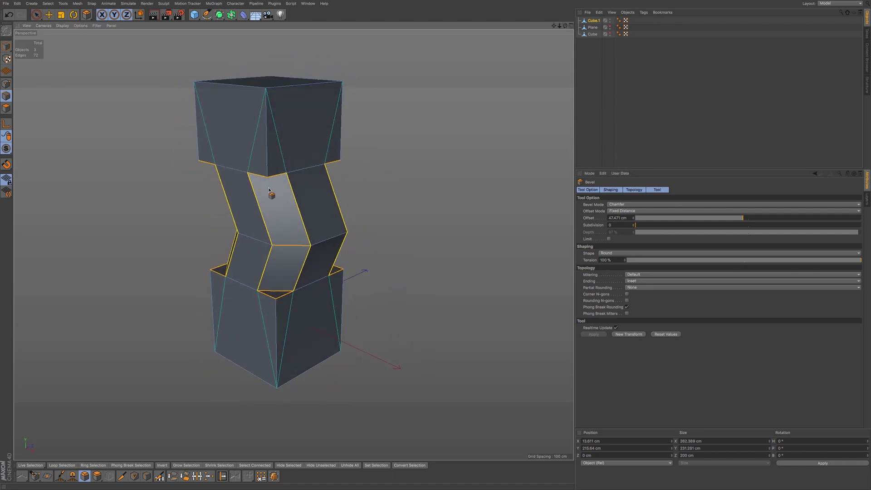
mouse_move(288, 263)
alt+mouse_down()
mouse_move(299, 264)
mouse_move(292, 245)
mouse_move(288, 272)
alt+mouse_up()
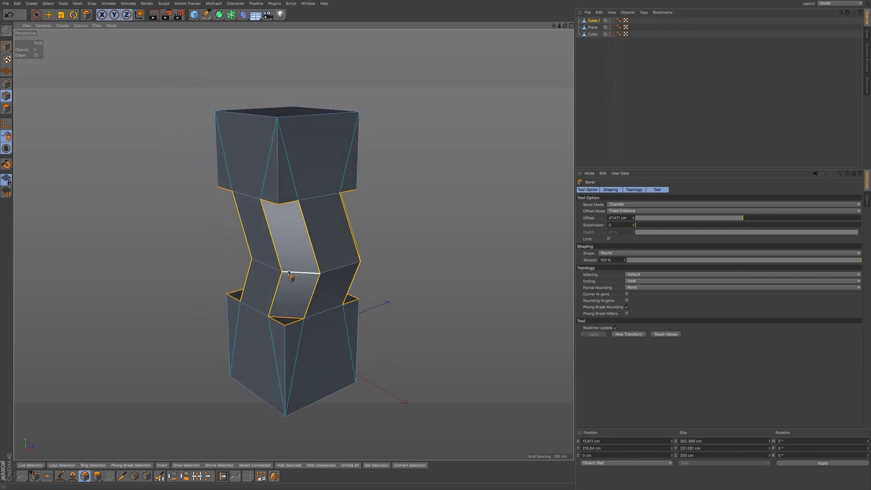